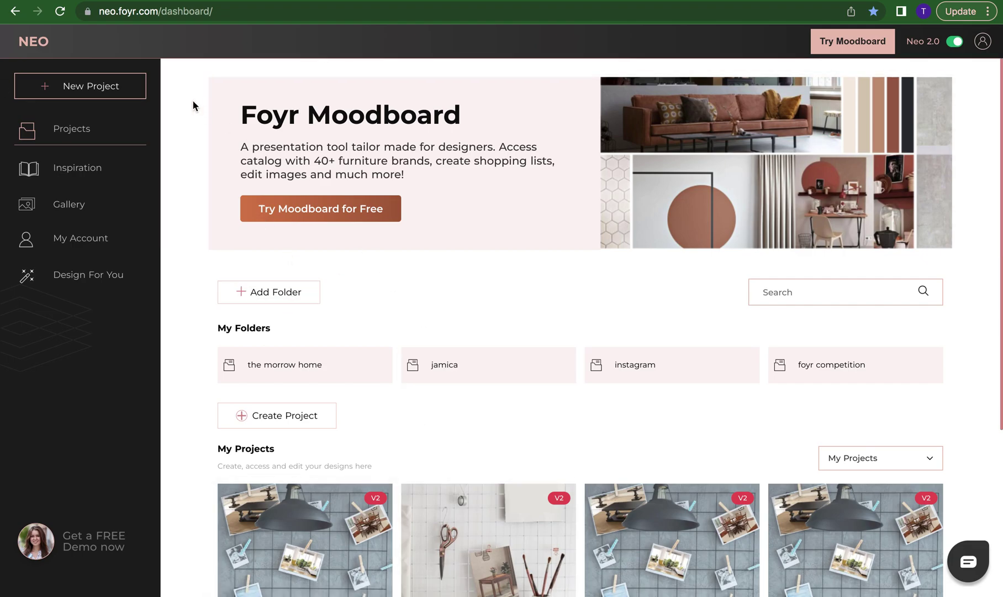
Browse the Inspirations gallery and open the transitional white kitchen with marble finish design.
{"action": "left_click", "coordinate": [80, 173]}
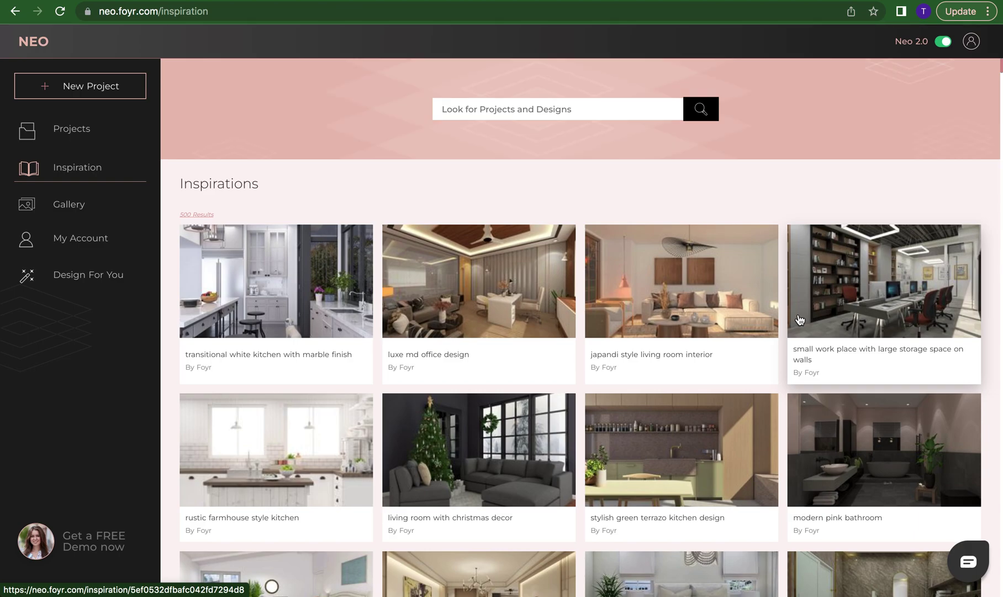
{"action": "left_click", "coordinate": [282, 290]}
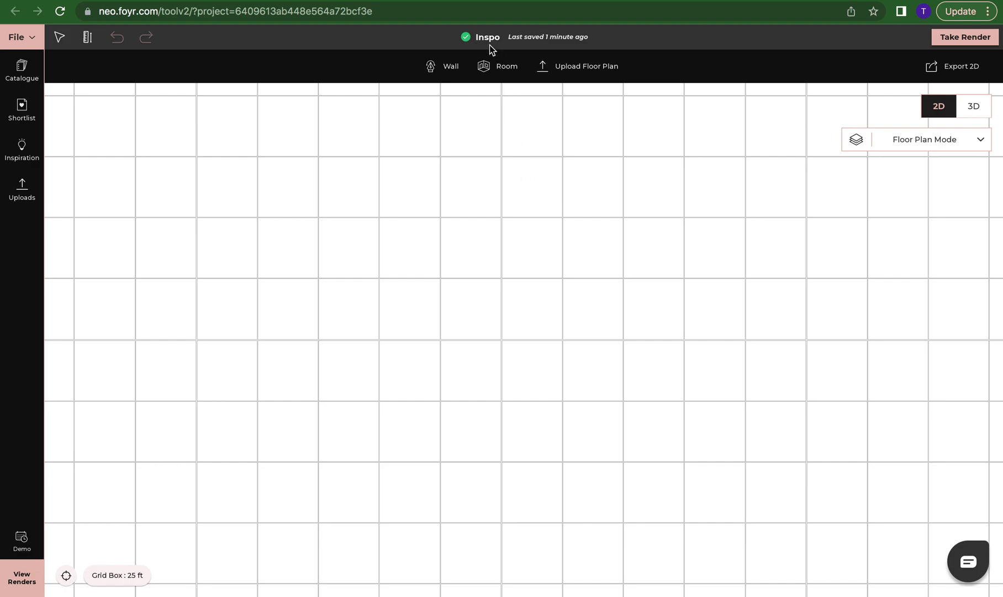
Add the Transitional White Kitchen With Marble inspiration to the empty floor plan of the Inspo project.
{"action": "left_click", "coordinate": [25, 159]}
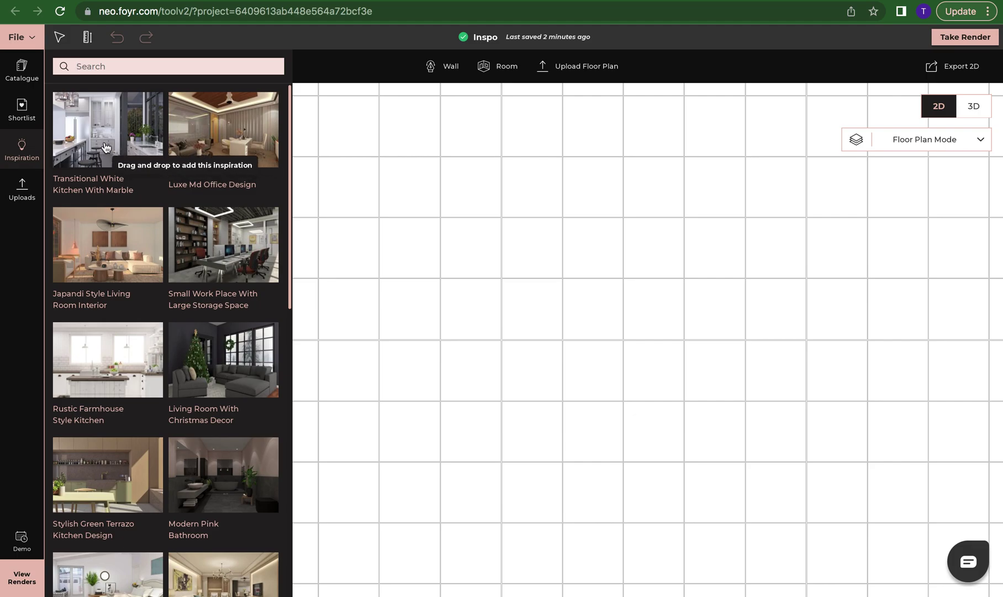
{"action": "left_click_drag", "start_coordinate": [201, 159], "coordinate": [610, 306]}
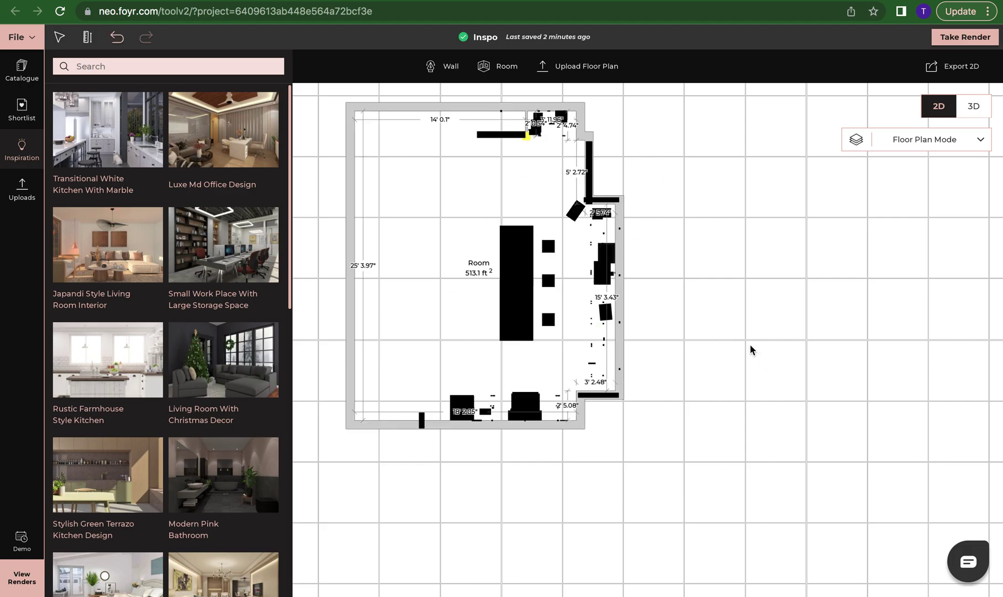
{"action": "left_click", "coordinate": [22, 152]}
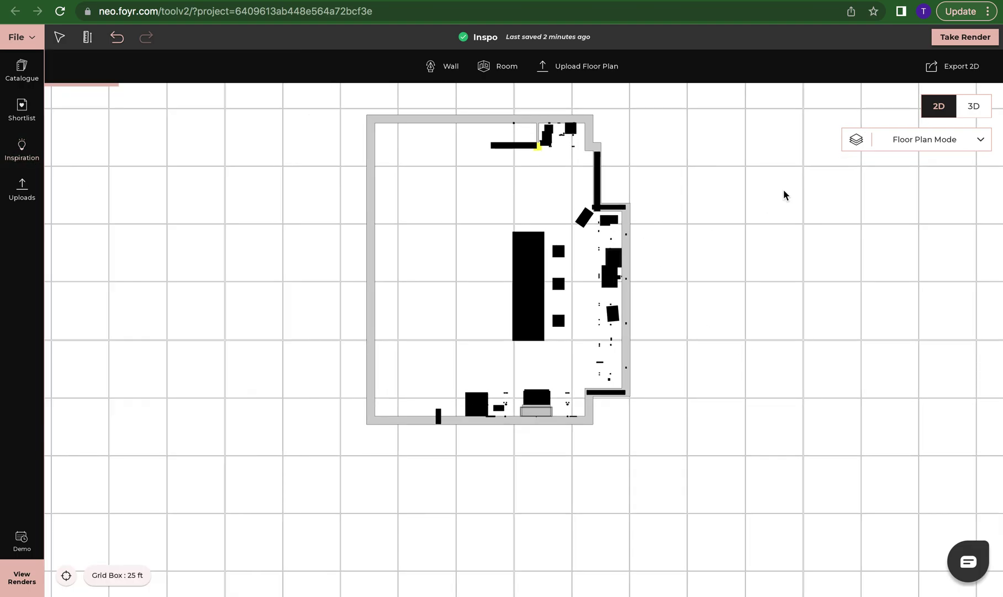
{"action": "scroll", "coordinate": [718, 297], "scroll_direction": "down", "scroll_amount": 1}
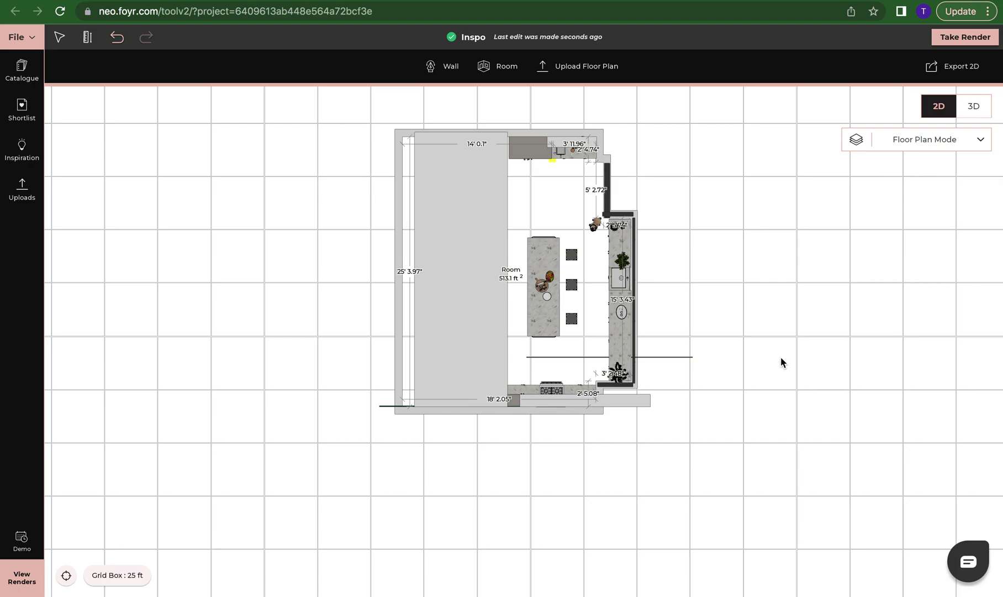
{"action": "scroll", "coordinate": [820, 218], "scroll_direction": "up", "scroll_amount": 2}
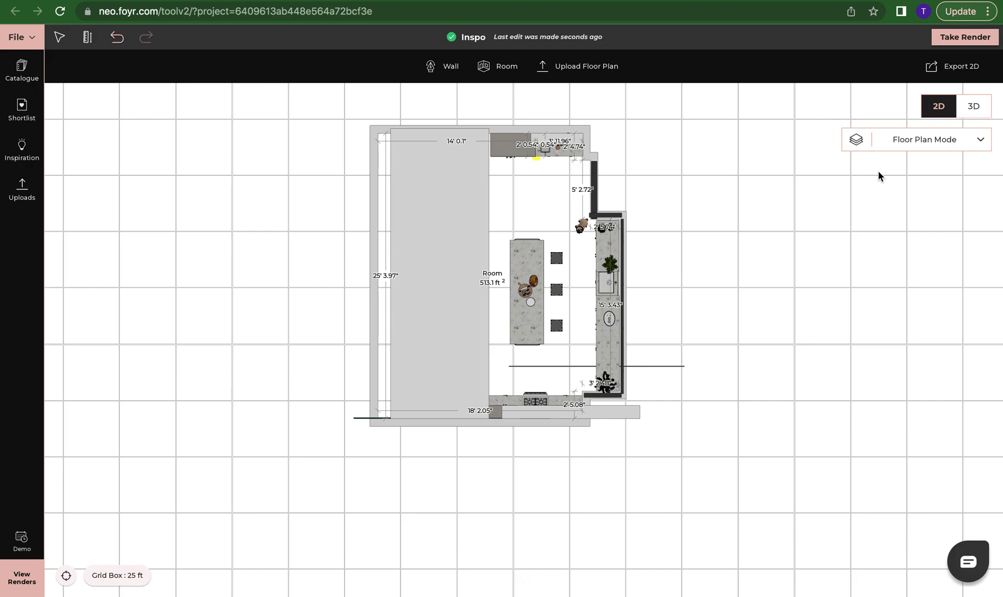
Switch the kitchen plan to the 3D view using the Heavy object mode.
{"action": "left_click", "coordinate": [974, 107]}
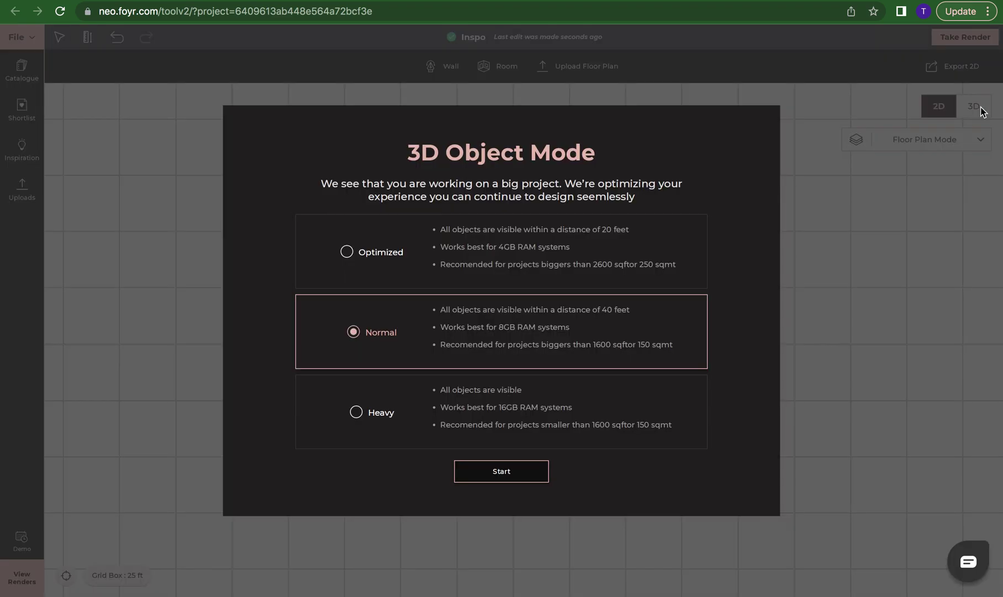
{"action": "left_click", "coordinate": [573, 393]}
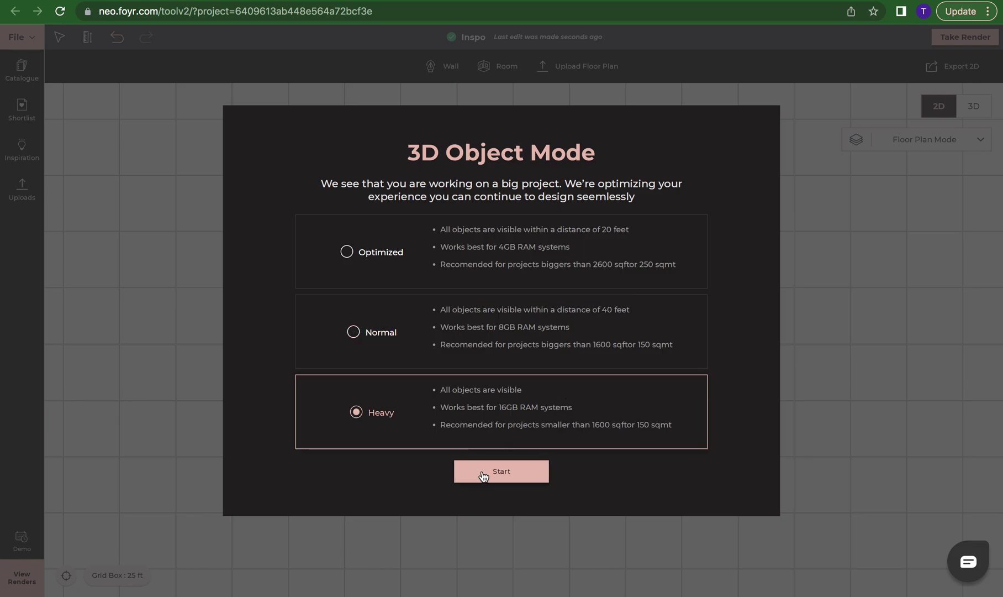
{"action": "left_click", "coordinate": [483, 475]}
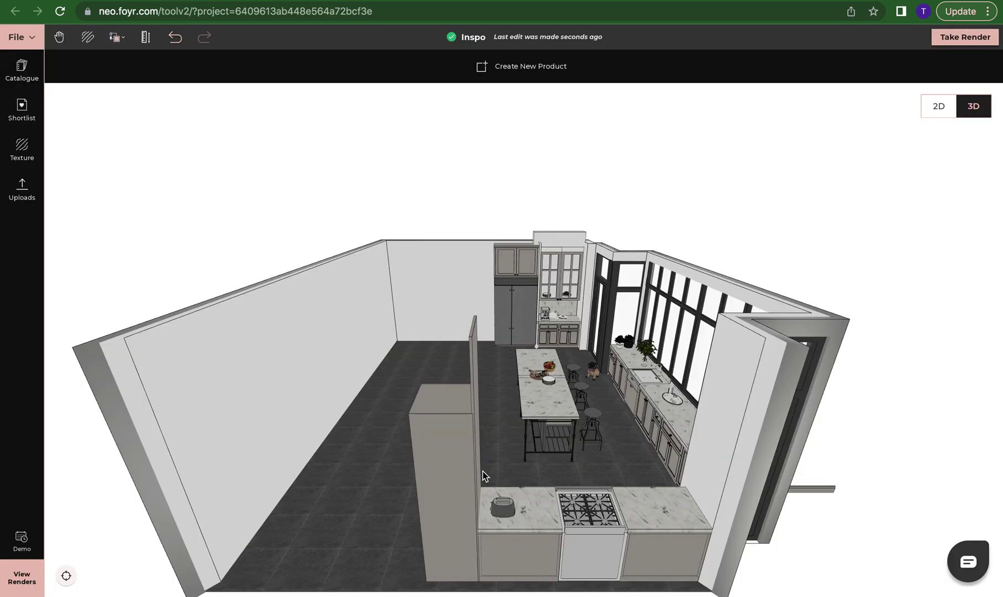
Delete the stray thin beam lying on the floor between the kitchen island and the stove wall.
{"action": "scroll", "coordinate": [451, 431], "scroll_direction": "up", "scroll_amount": 5}
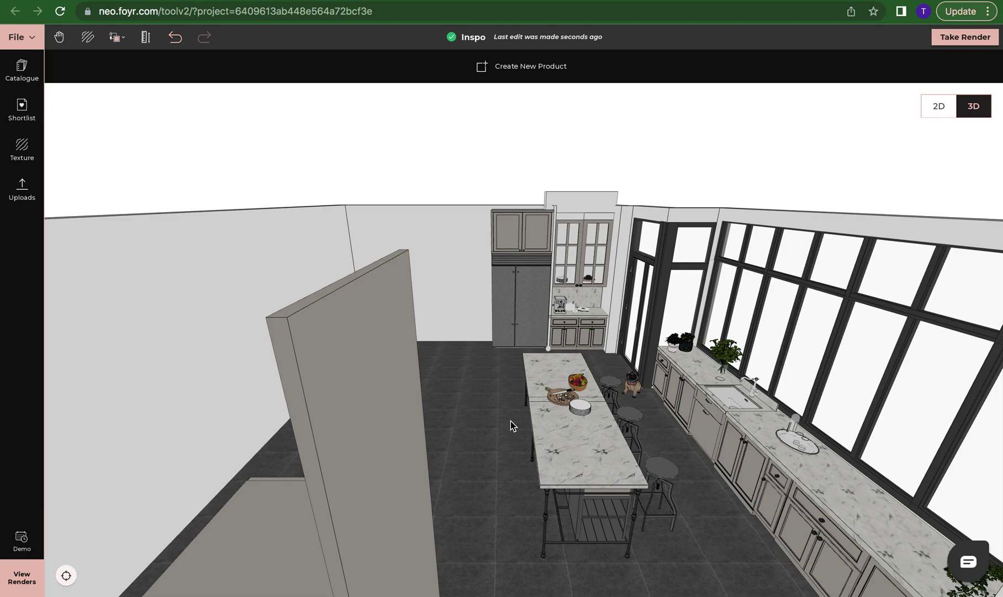
{"action": "scroll", "coordinate": [511, 419], "scroll_direction": "up", "scroll_amount": 5}
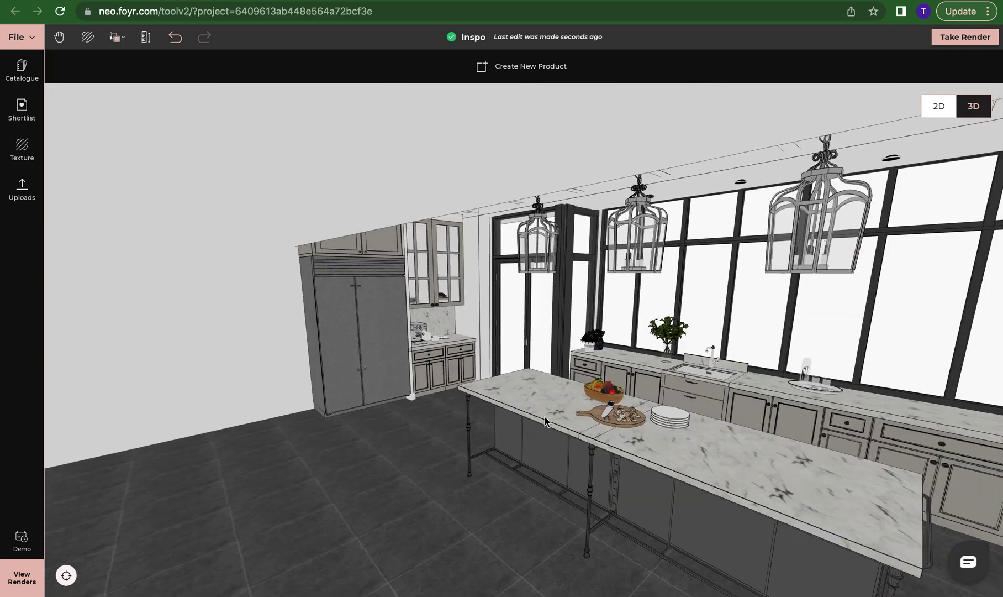
{"action": "left_click_drag", "start_coordinate": [545, 415], "coordinate": [599, 411]}
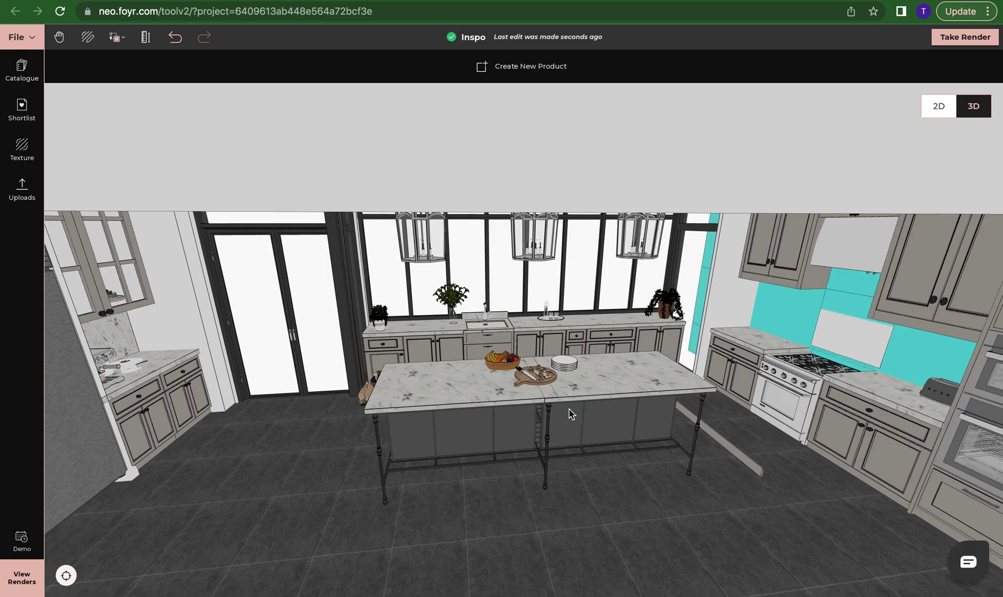
{"action": "left_click_drag", "start_coordinate": [762, 454], "coordinate": [475, 420]}
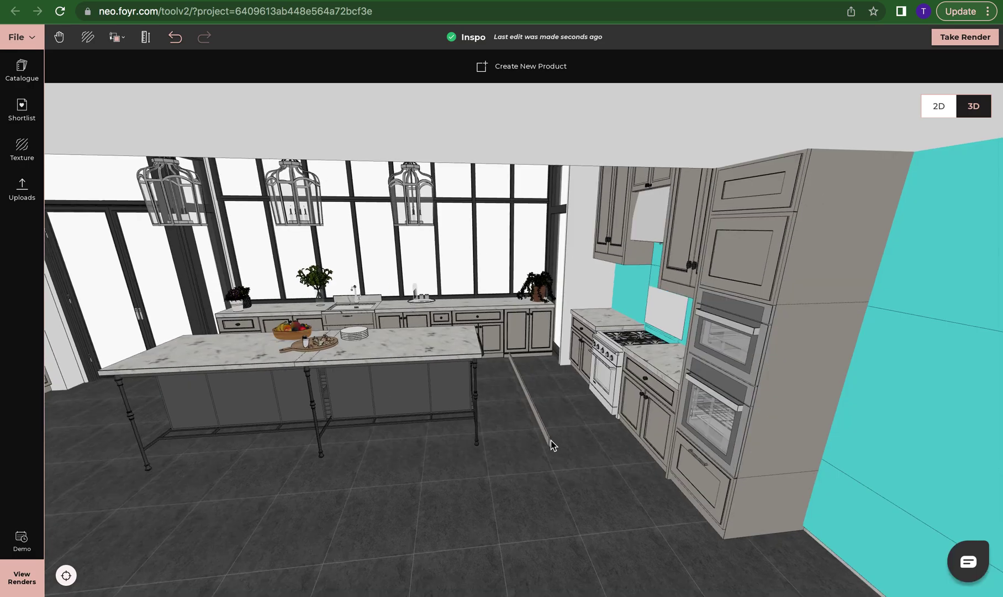
{"action": "left_click", "coordinate": [548, 441]}
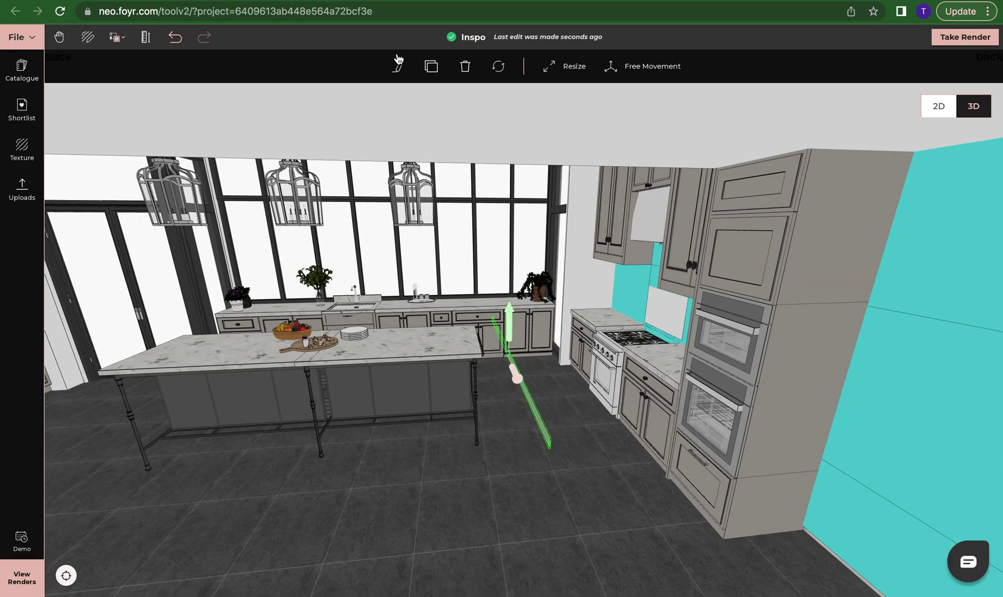
{"action": "left_click", "coordinate": [466, 67]}
Search the texture library's Wall category for blue textures.
{"action": "left_click_drag", "start_coordinate": [463, 429], "coordinate": [549, 367]}
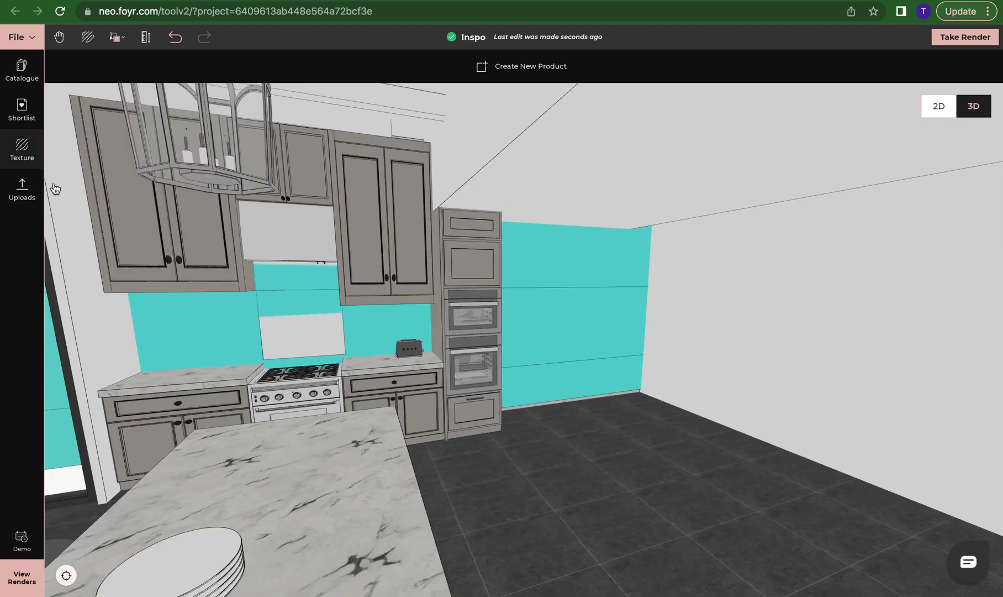
{"action": "left_click", "coordinate": [22, 148]}
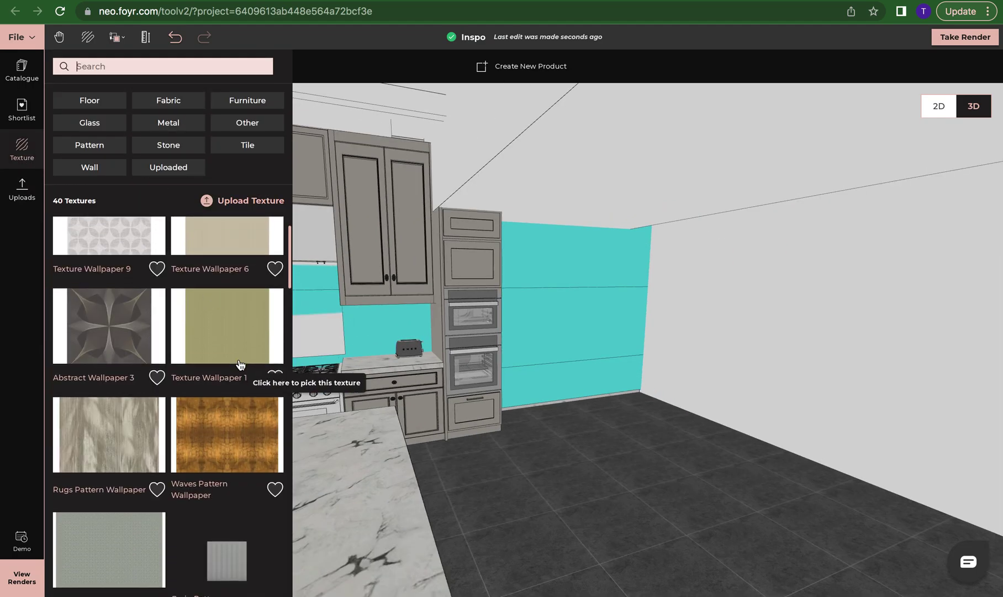
{"action": "scroll", "coordinate": [240, 366], "scroll_direction": "down", "scroll_amount": 5}
{"action": "scroll", "coordinate": [240, 366], "scroll_direction": "down", "scroll_amount": 1}
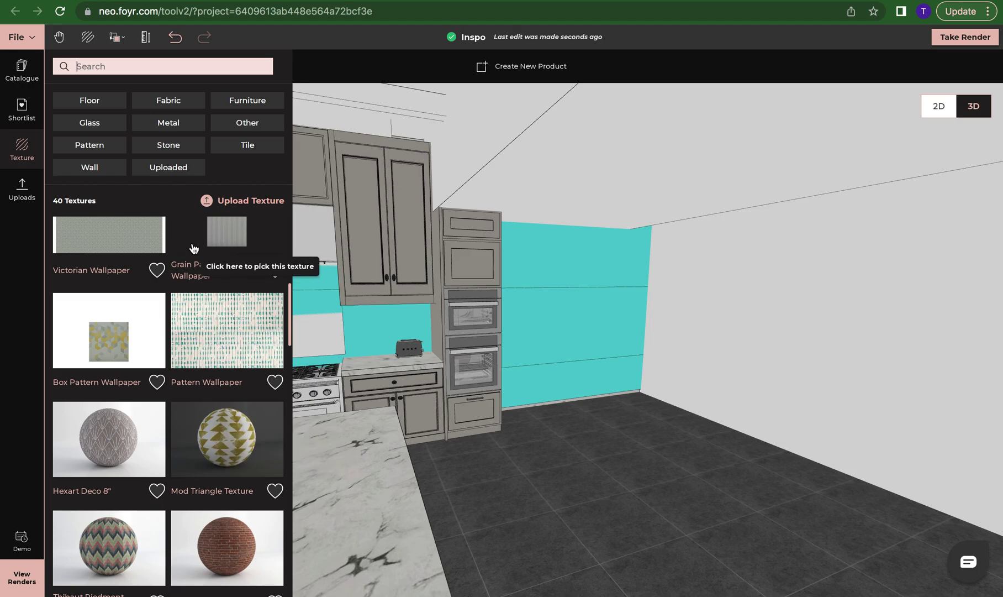
{"action": "left_click", "coordinate": [117, 168]}
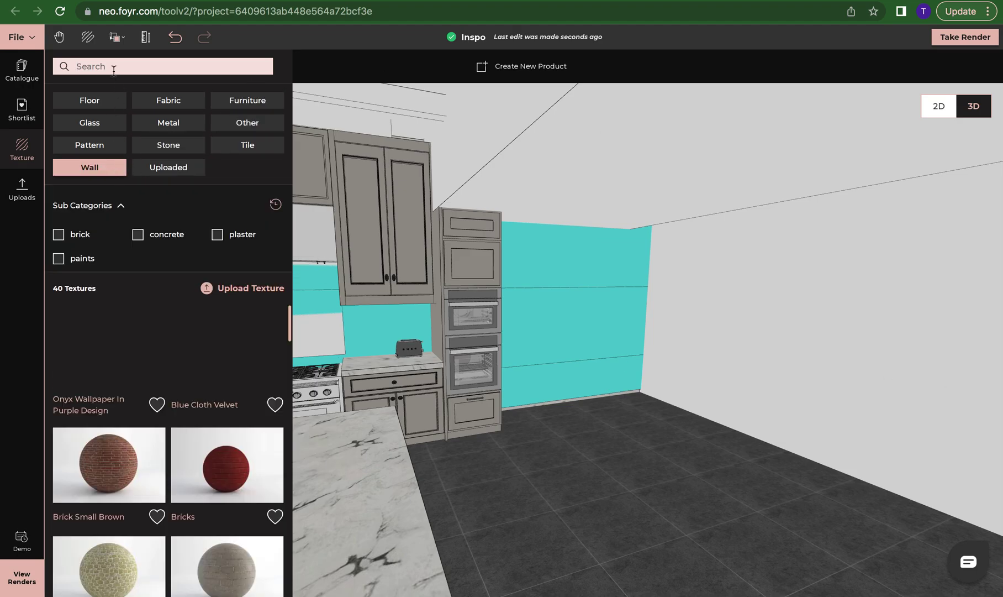
{"action": "left_click", "coordinate": [113, 68]}
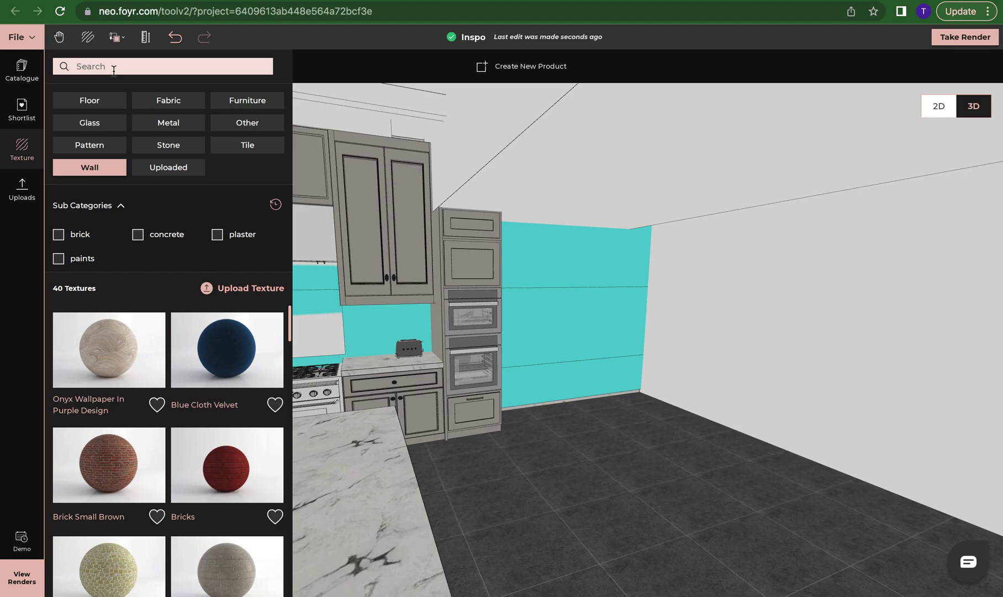
{"action": "type", "text": "blue"}
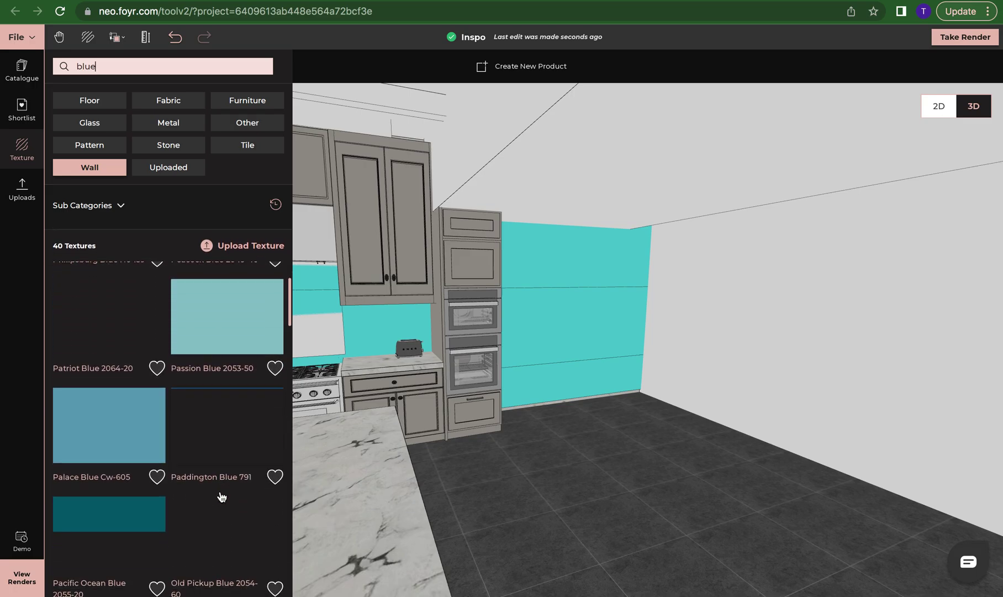
{"action": "scroll", "coordinate": [222, 496], "scroll_direction": "up", "scroll_amount": 3}
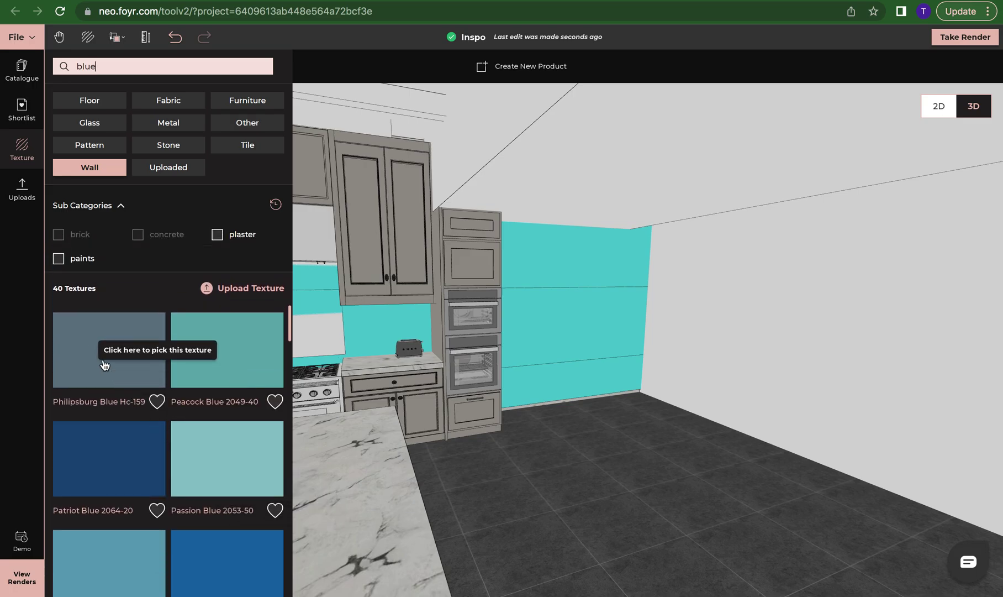
Apply the Philipsburg Blue Hc-159 texture to the turquoise wall and the remaining plain white walls of the kitchen.
{"action": "left_click", "coordinate": [108, 381]}
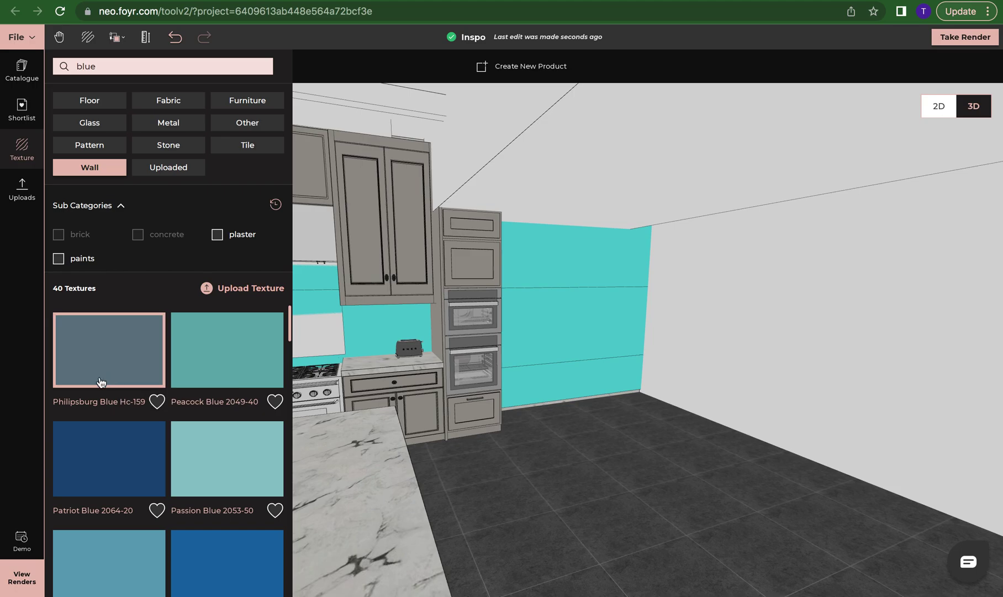
{"action": "left_click", "coordinate": [588, 329]}
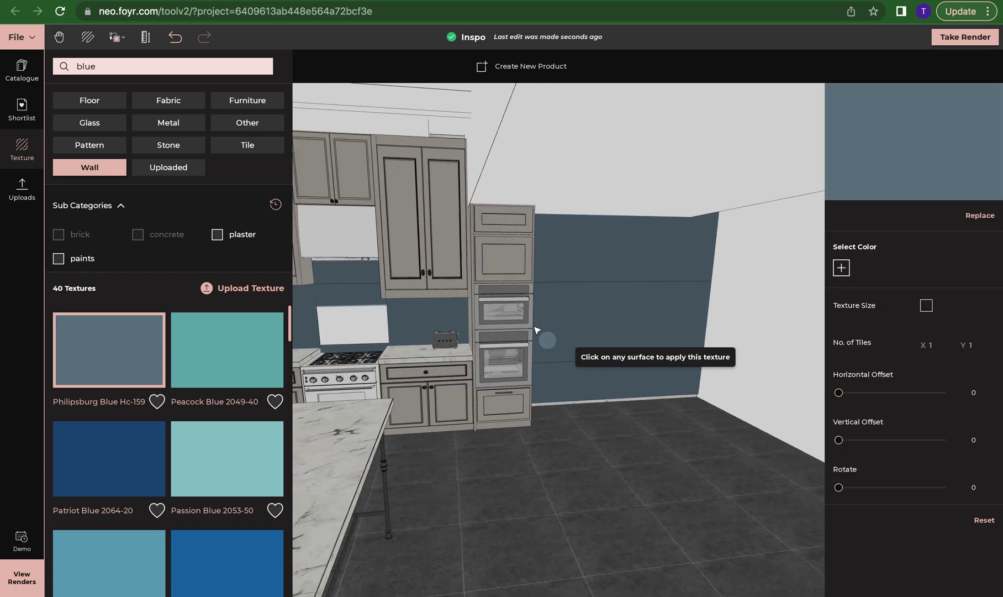
{"action": "left_click_drag", "start_coordinate": [537, 330], "coordinate": [248, 342]}
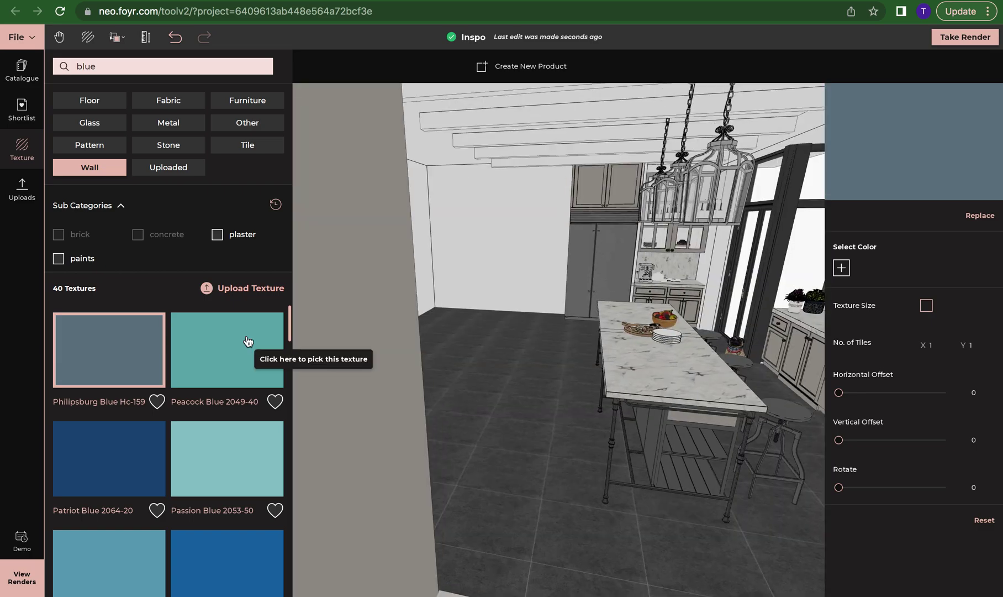
{"action": "left_click", "coordinate": [548, 267]}
{"action": "left_click_drag", "start_coordinate": [556, 261], "coordinate": [500, 265]}
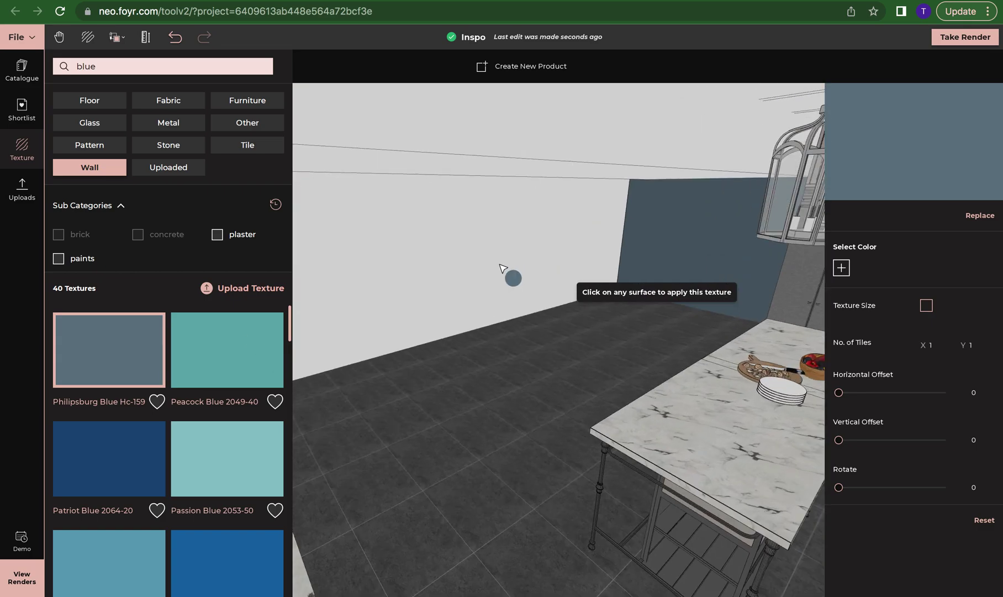
{"action": "left_click", "coordinate": [496, 274]}
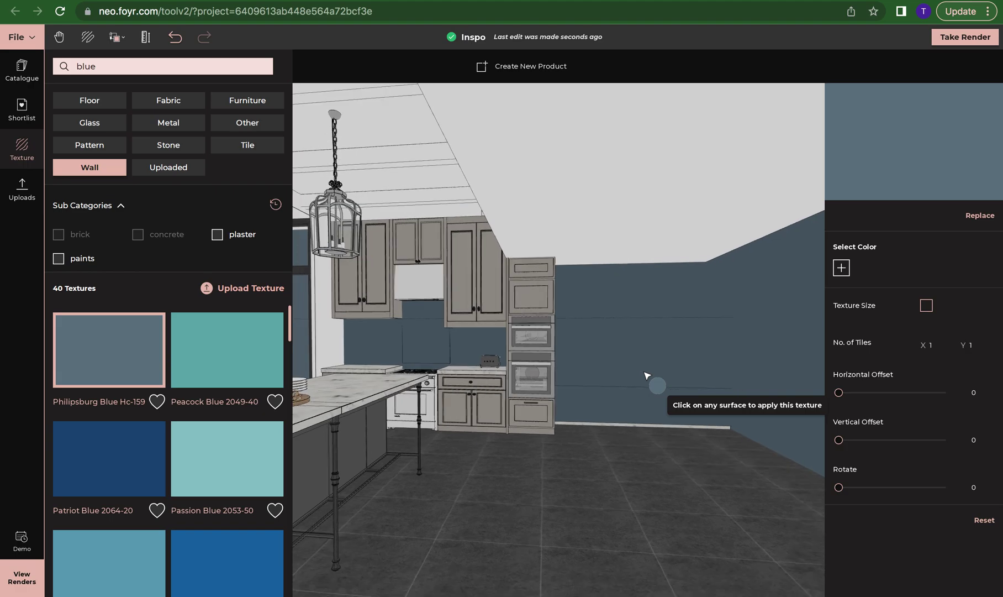
Apply the Riad Nola Blue Concrete Tile floor texture to the kitchen floor.
{"action": "left_click", "coordinate": [94, 104]}
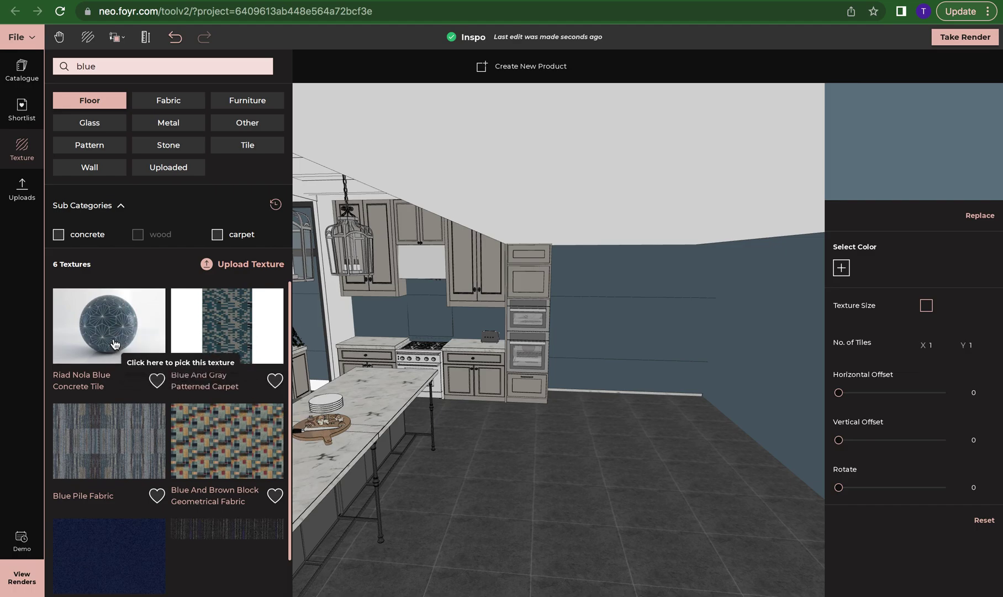
{"action": "left_click", "coordinate": [115, 344]}
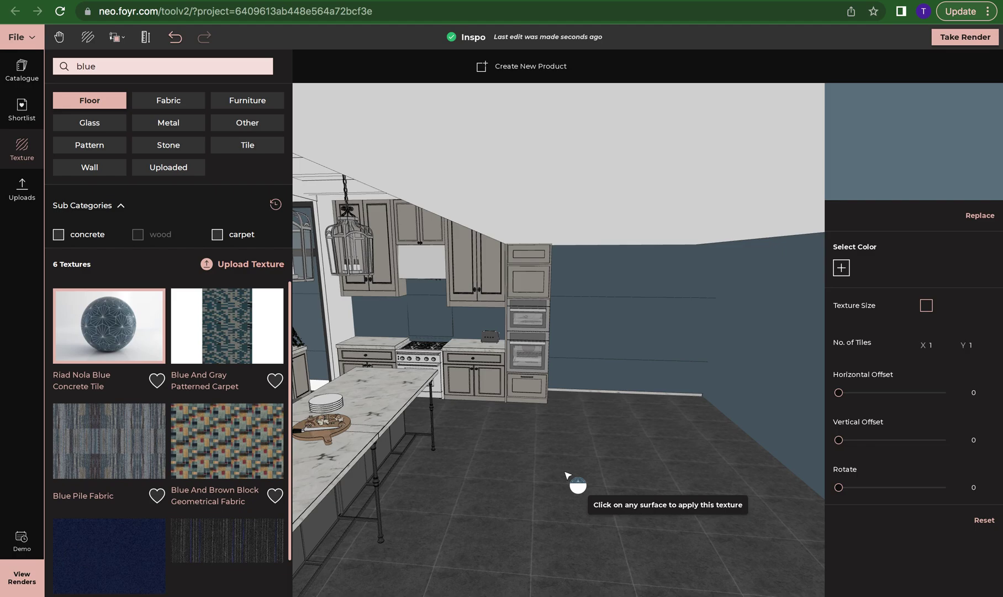
{"action": "left_click", "coordinate": [568, 475]}
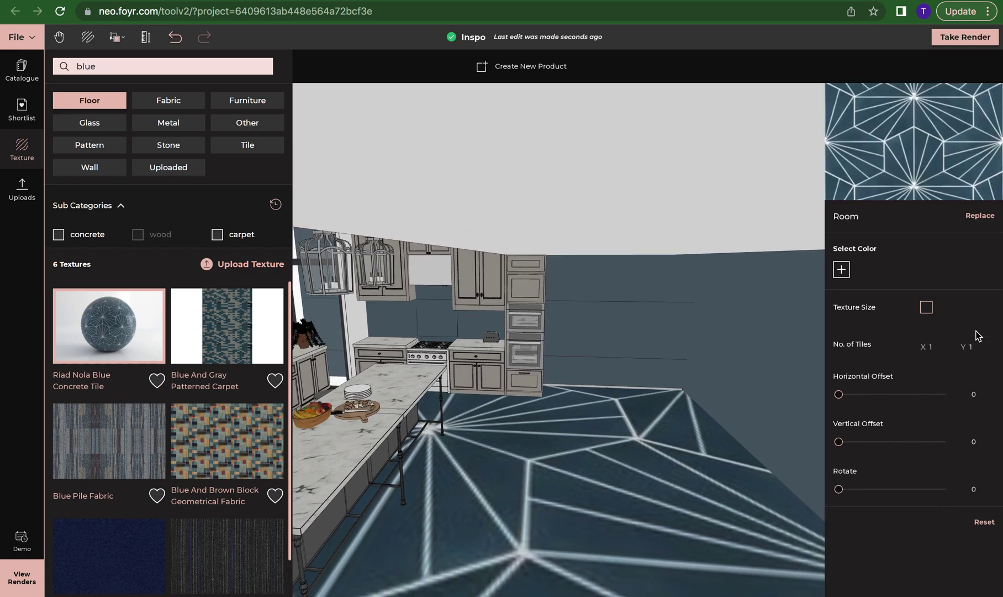
Set the floor texture's number of tiles to X 6 and Y 7, finish texturing and check the floor pattern.
{"action": "left_click", "coordinate": [938, 350]}
{"action": "type", "text": "6"}
{"action": "left_click", "coordinate": [976, 348]}
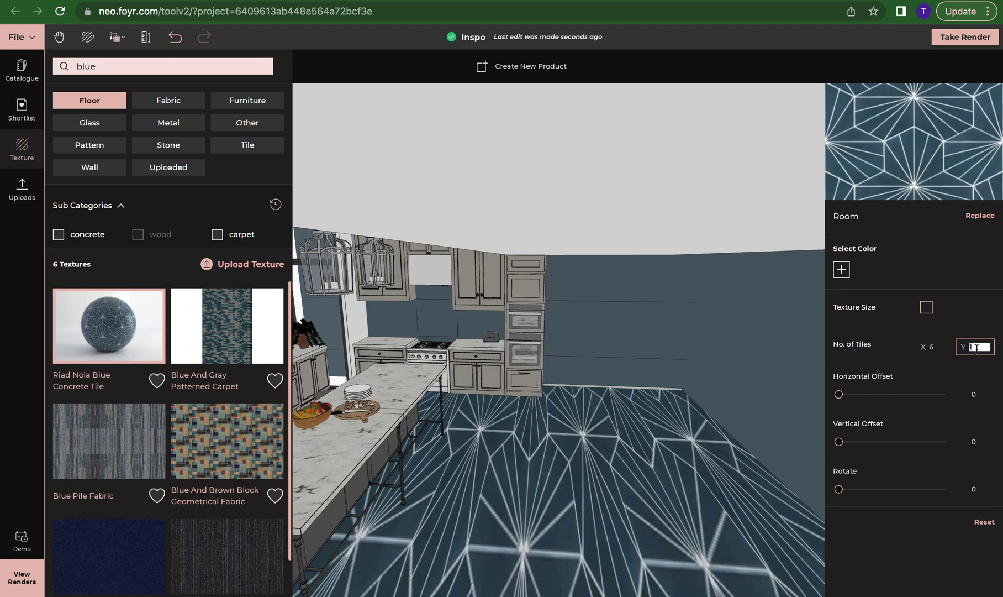
{"action": "type", "text": "7"}
{"action": "scroll", "coordinate": [672, 477], "scroll_direction": "up", "scroll_amount": 5}
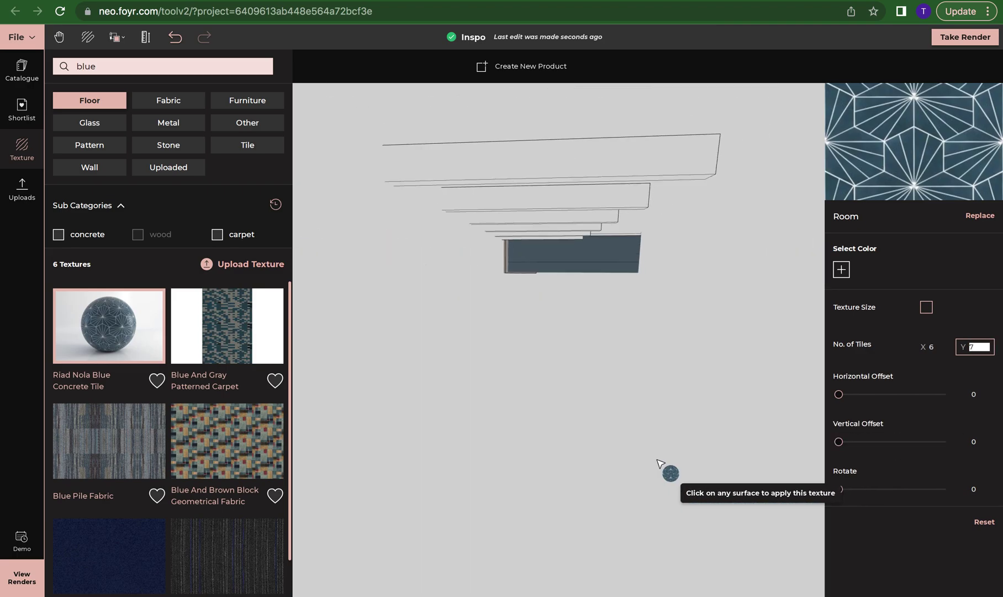
{"action": "scroll", "coordinate": [657, 459], "scroll_direction": "up", "scroll_amount": 3}
{"action": "key", "text": "Escape"}
{"action": "scroll", "coordinate": [550, 382], "scroll_direction": "down", "scroll_amount": 3}
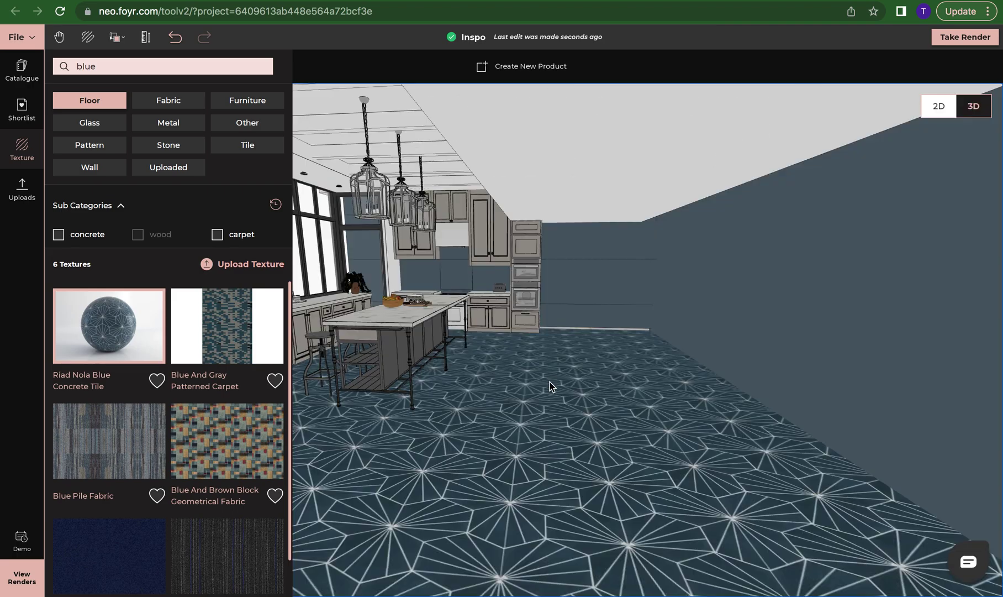
{"action": "left_click_drag", "start_coordinate": [549, 382], "coordinate": [559, 417]}
{"action": "left_click_drag", "start_coordinate": [563, 370], "coordinate": [536, 396]}
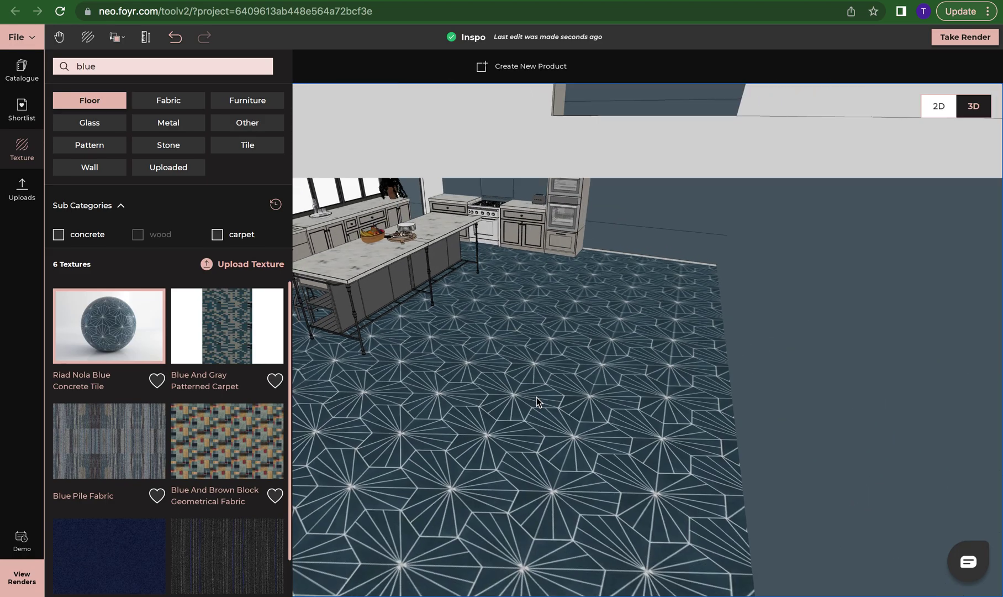
{"action": "left_click_drag", "start_coordinate": [568, 358], "coordinate": [582, 330]}
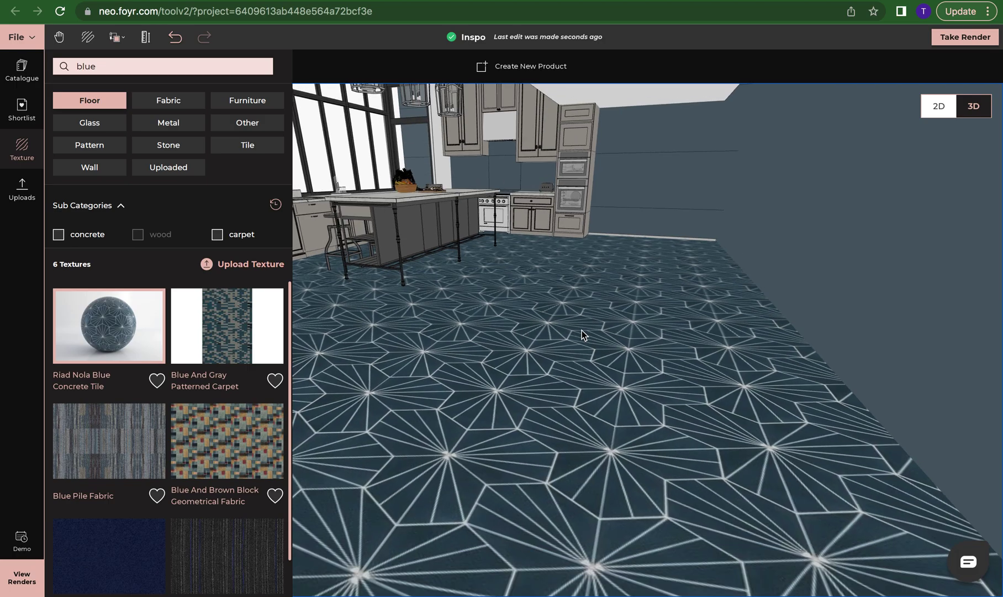
Widen the first half of the kitchen island toward the open floor to a length of about 4' 7.68".
{"action": "left_click", "coordinate": [22, 148]}
{"action": "left_click_drag", "start_coordinate": [526, 361], "coordinate": [560, 296]}
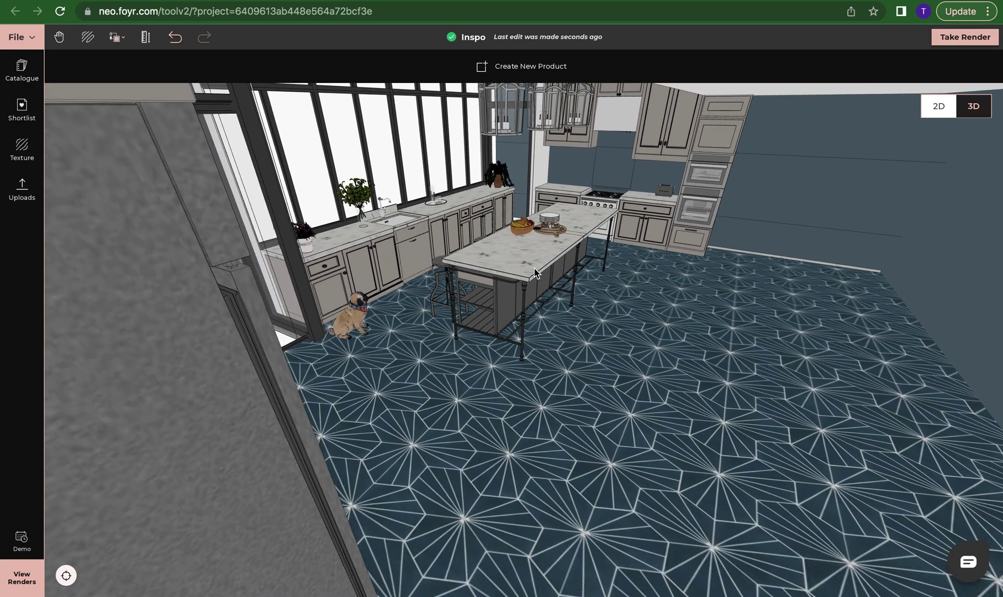
{"action": "left_click", "coordinate": [534, 268]}
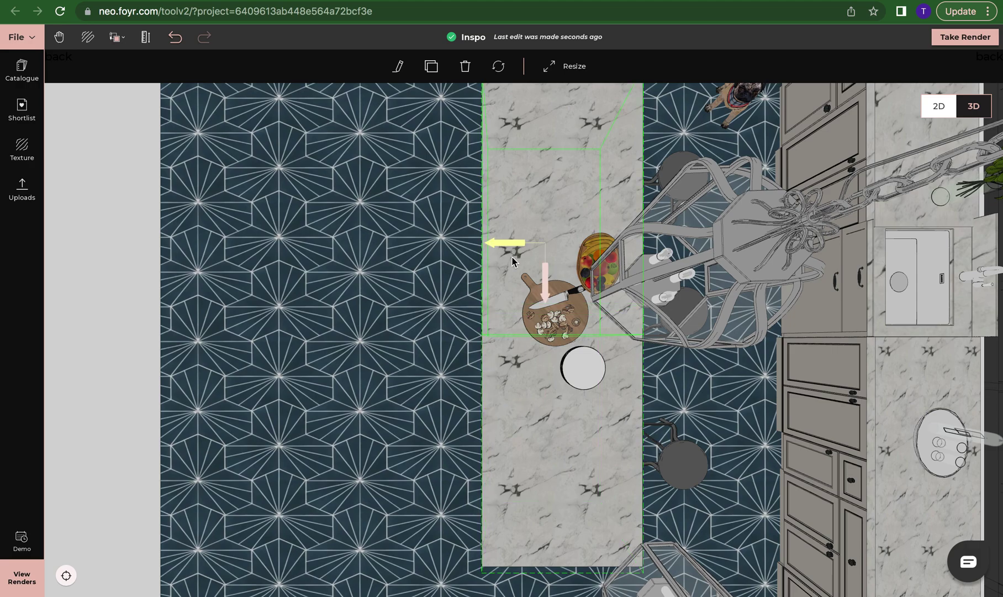
{"action": "left_click", "coordinate": [552, 76]}
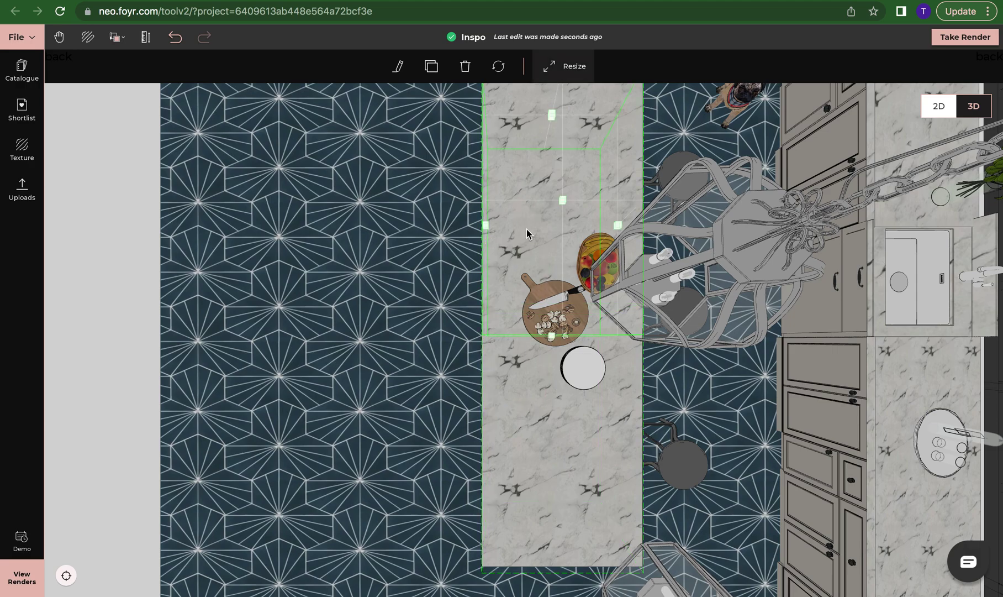
{"action": "left_click", "coordinate": [485, 225]}
{"action": "left_click_drag", "start_coordinate": [434, 232], "coordinate": [415, 231]}
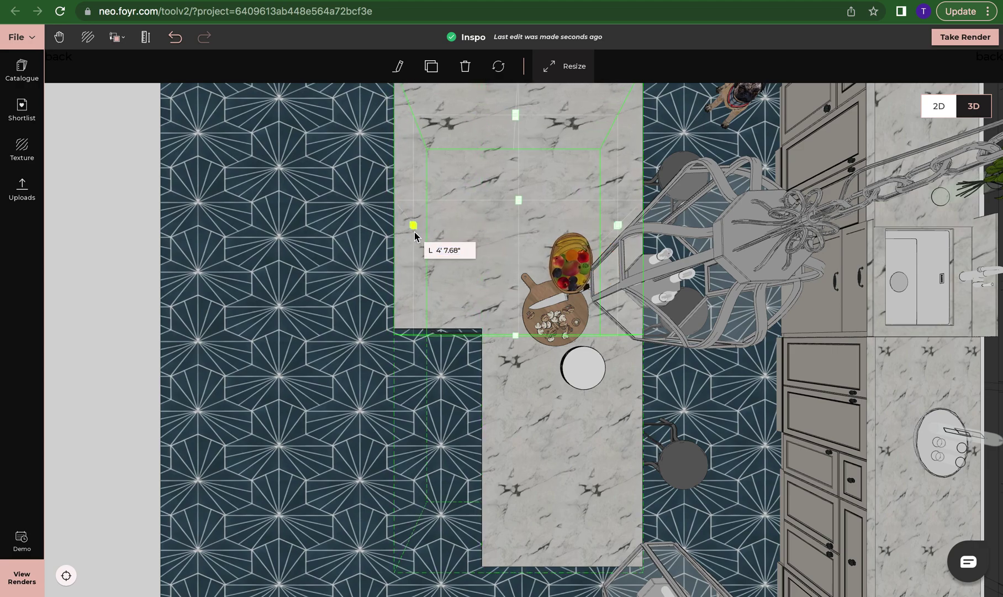
Widen the adjoining half of the kitchen island toward the open floor to match the first half.
{"action": "left_click", "coordinate": [538, 444]}
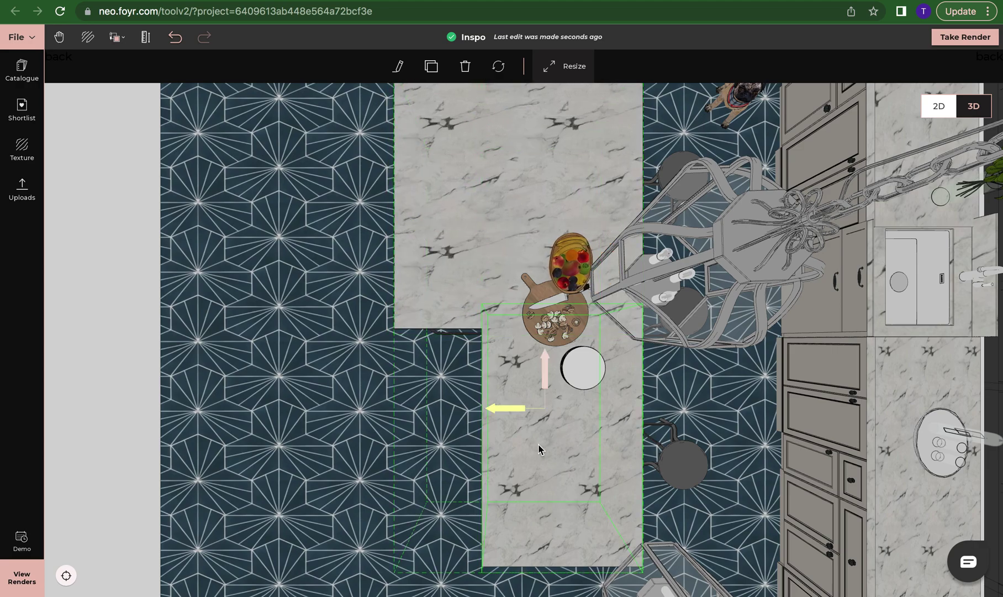
{"action": "left_click", "coordinate": [549, 66]}
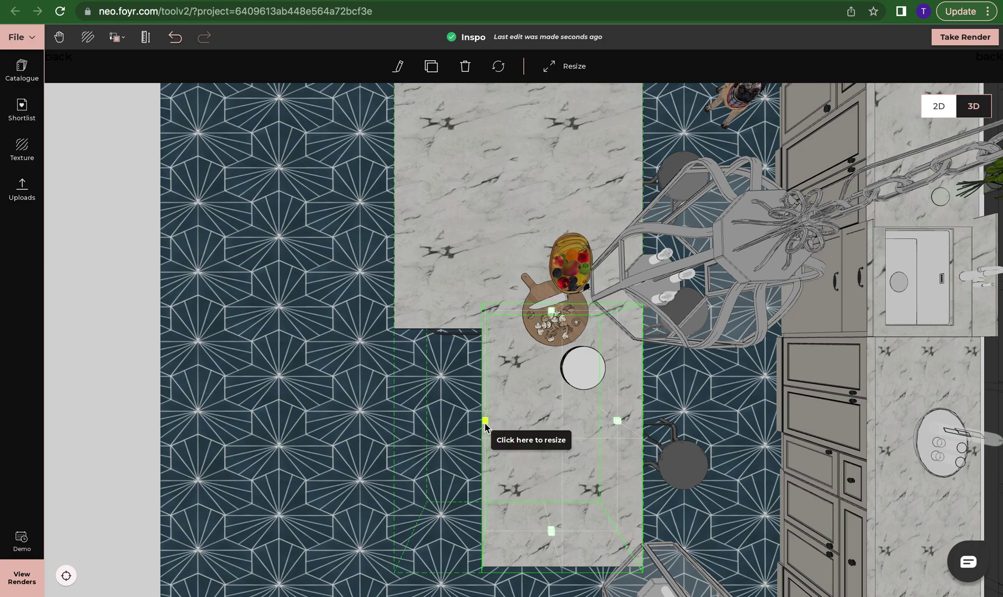
{"action": "left_click_drag", "start_coordinate": [485, 421], "coordinate": [413, 421]}
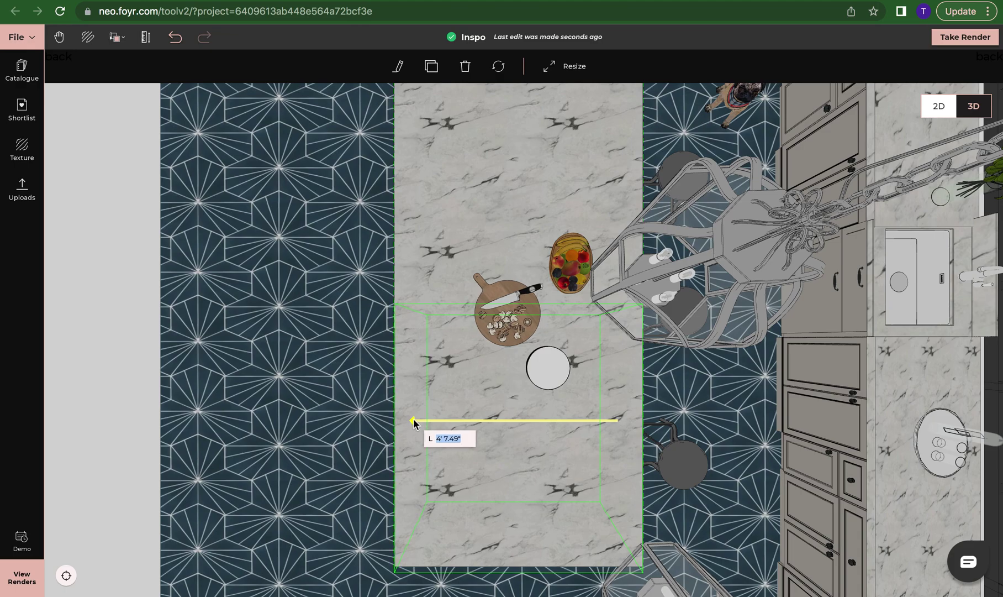
{"action": "type", "text": "4"}
{"action": "key", "text": "Return"}
{"action": "left_click", "coordinate": [329, 446]}
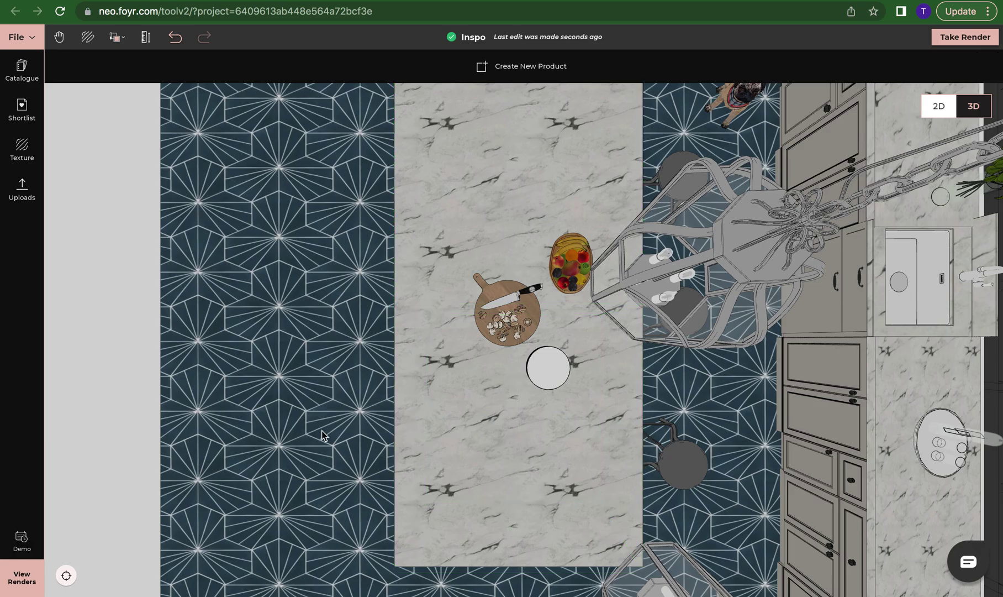
In the 2D floor plan, move the kitchen's long outer wall inward, shortening the adjoining wall dimensions to about 8' 1.88" and 12' 3.84".
{"action": "left_click_drag", "start_coordinate": [327, 434], "coordinate": [522, 325]}
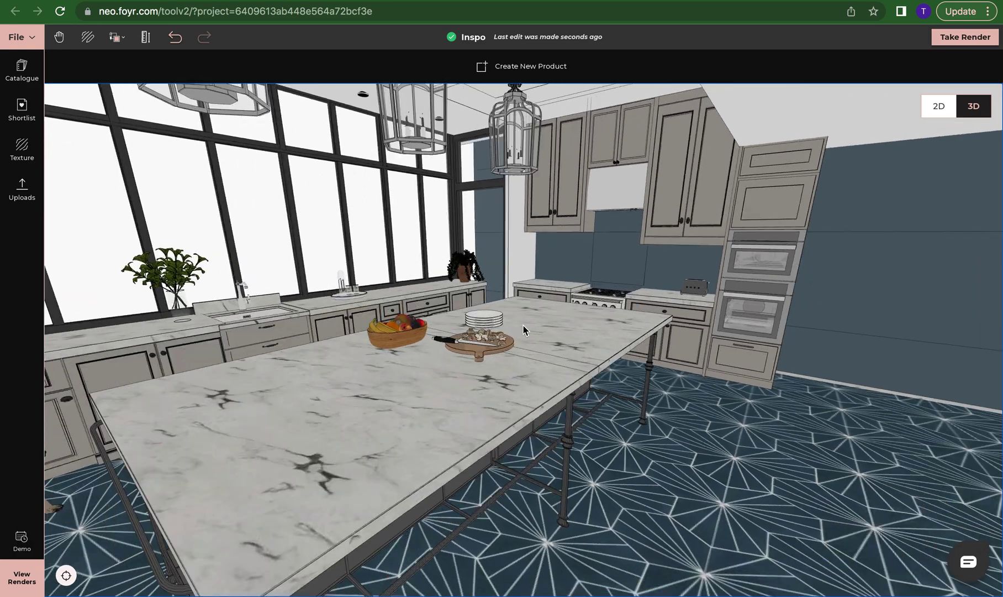
{"action": "scroll", "coordinate": [532, 395], "scroll_direction": "down", "scroll_amount": 5}
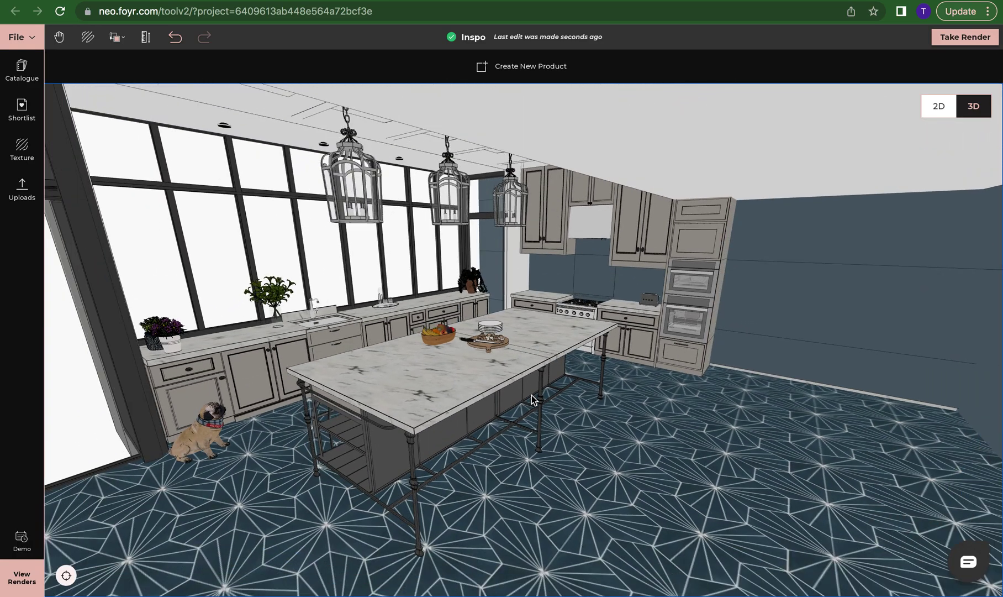
{"action": "scroll", "coordinate": [566, 413], "scroll_direction": "down", "scroll_amount": 5}
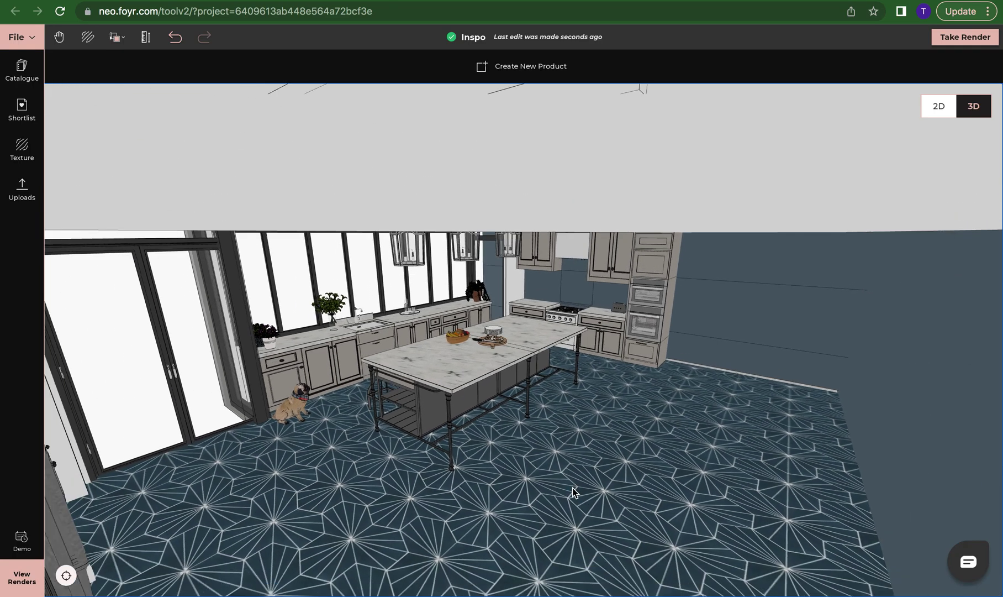
{"action": "left_click_drag", "start_coordinate": [572, 488], "coordinate": [589, 468]}
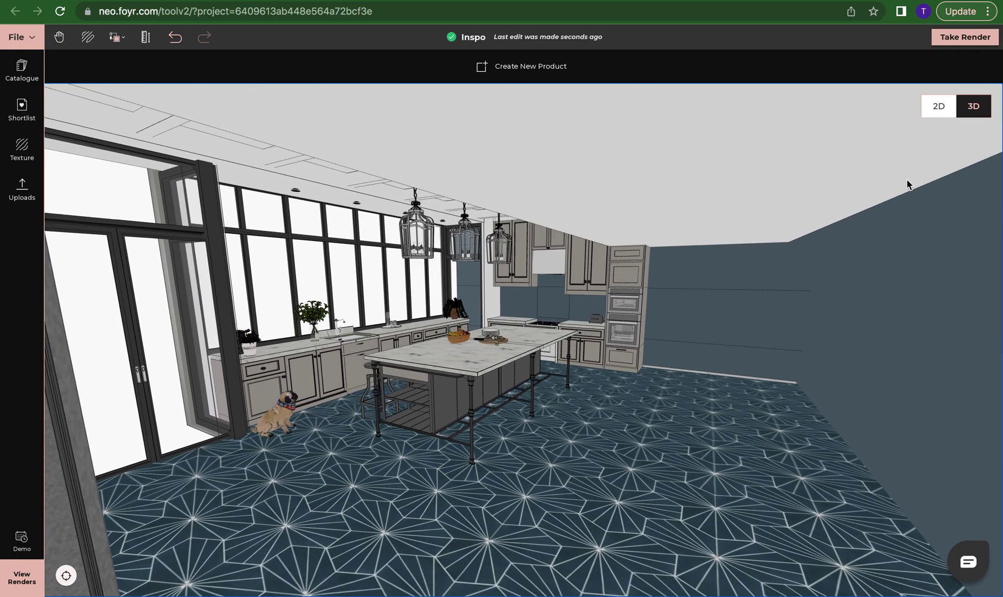
{"action": "left_click", "coordinate": [939, 117]}
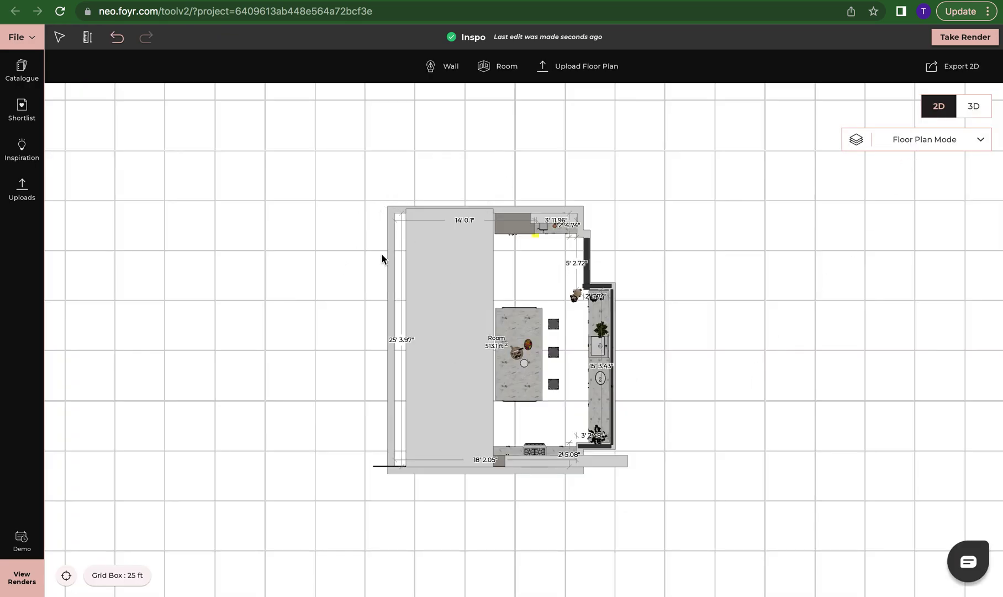
{"action": "left_click_drag", "start_coordinate": [394, 274], "coordinate": [448, 348]}
{"action": "left_click", "coordinate": [398, 321]}
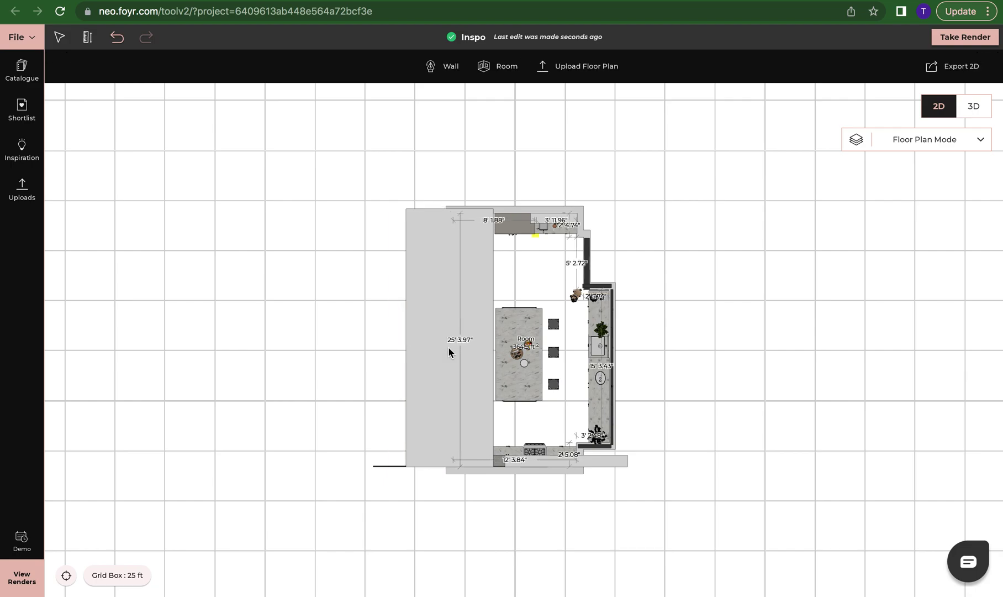
Return to the 3D view and delete the three lantern pendant lights hanging above the kitchen island.
{"action": "left_click", "coordinate": [973, 106]}
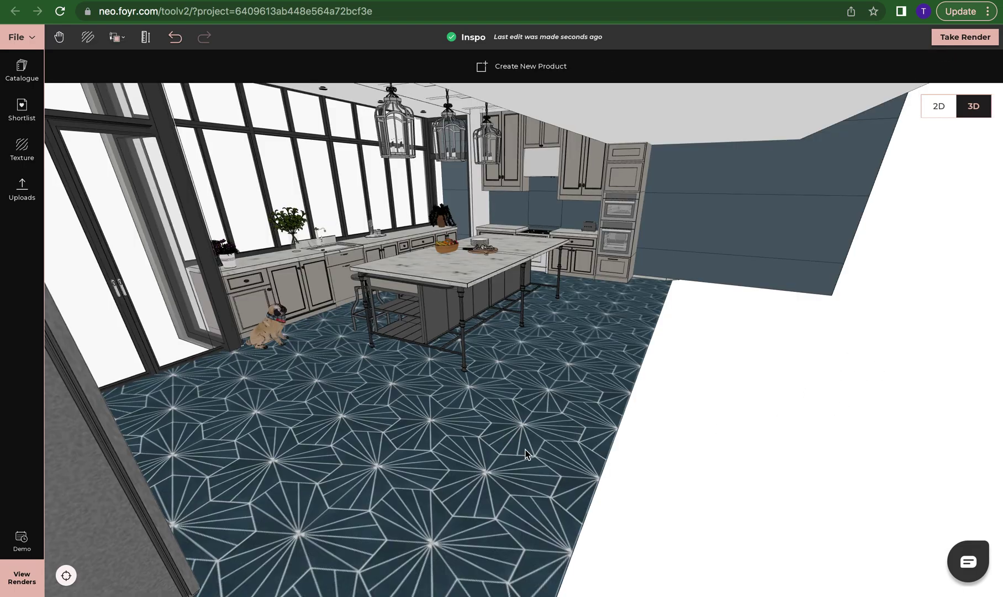
{"action": "left_click_drag", "start_coordinate": [525, 449], "coordinate": [668, 430]}
{"action": "left_click", "coordinate": [525, 188]}
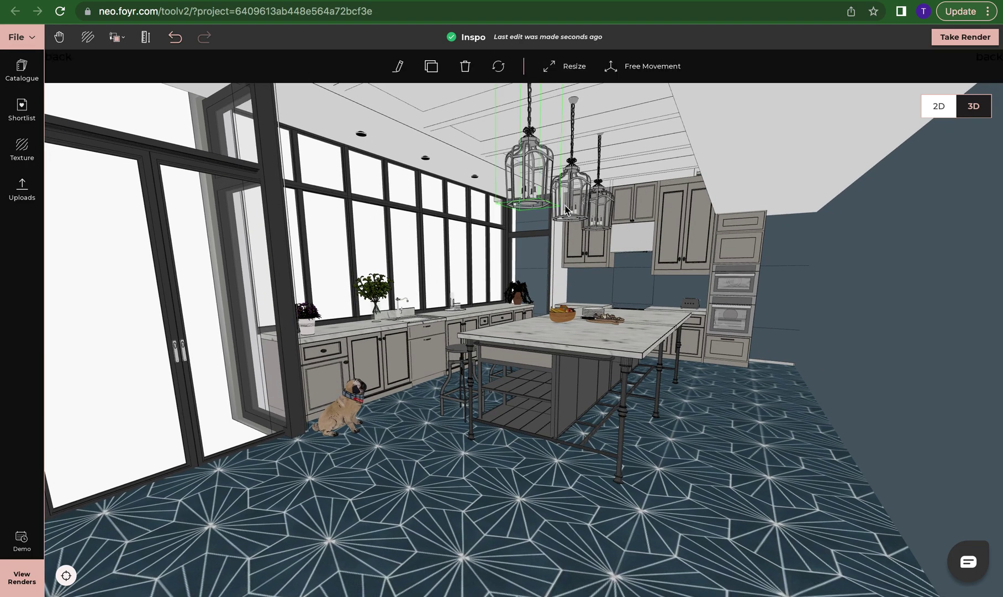
{"action": "left_click", "coordinate": [568, 175]}
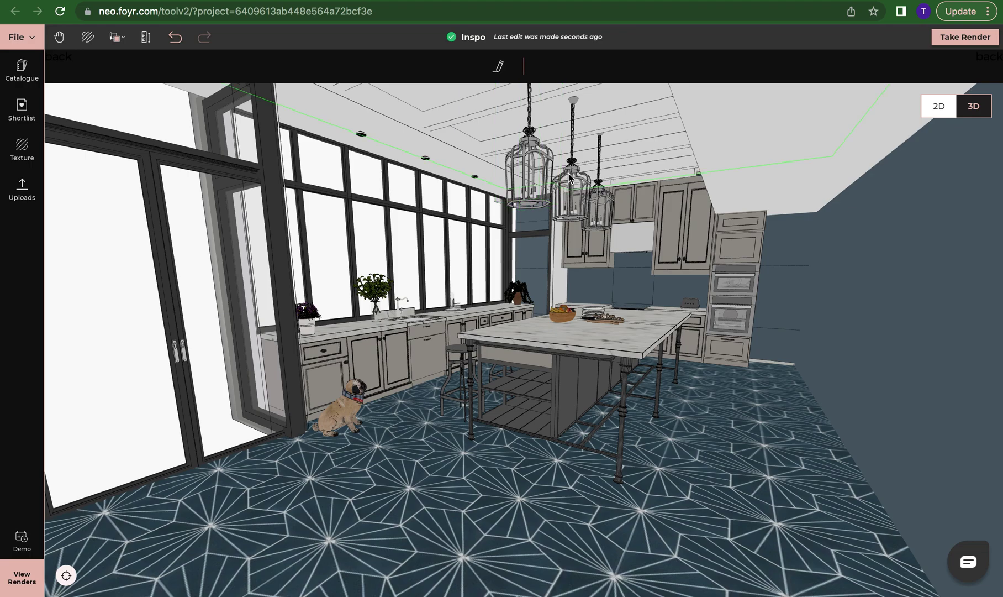
{"action": "left_click", "coordinate": [541, 181]}
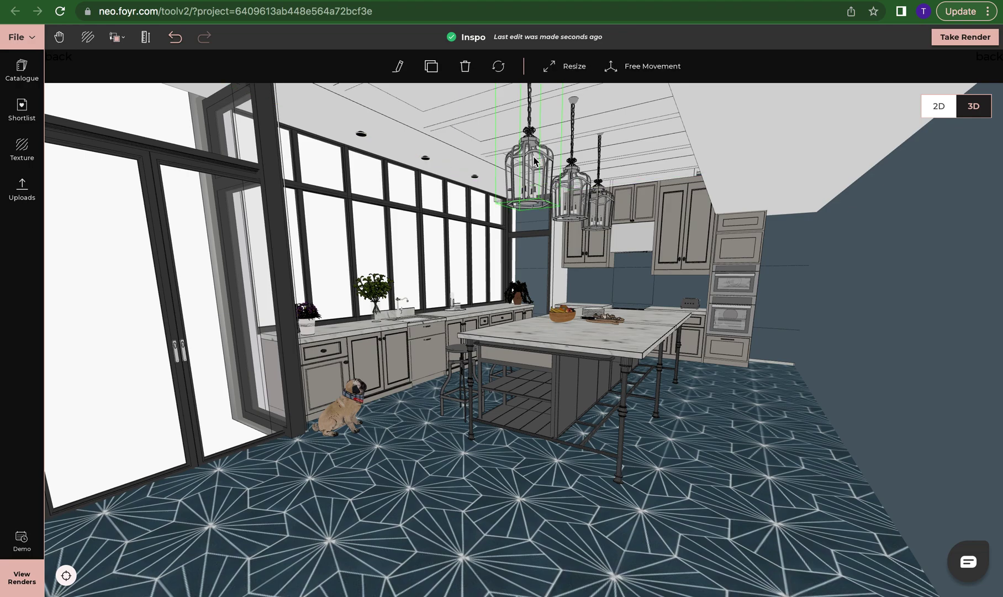
{"action": "left_click", "coordinate": [470, 70]}
{"action": "left_click", "coordinate": [572, 168]}
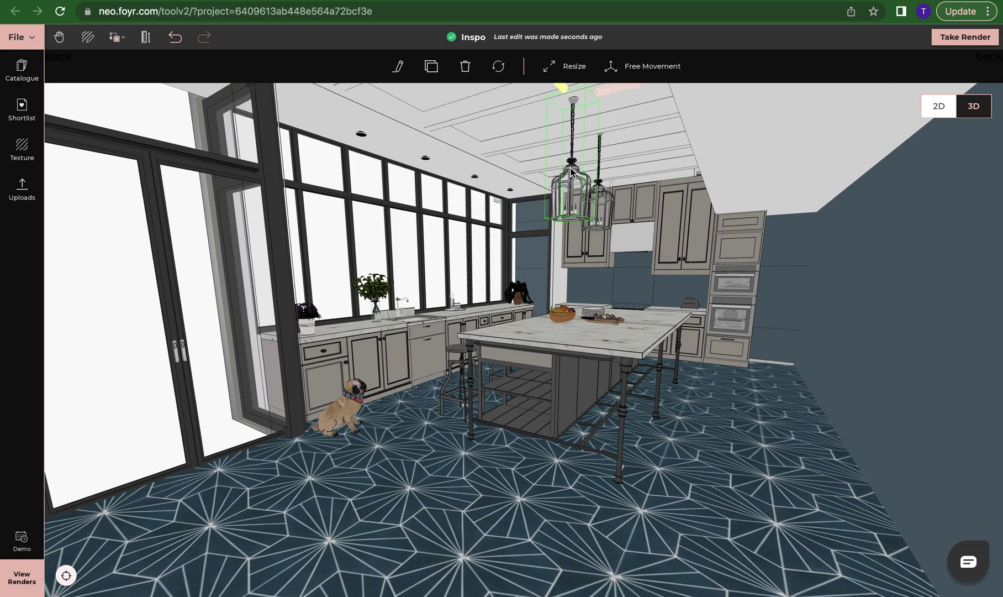
{"action": "left_click", "coordinate": [454, 72]}
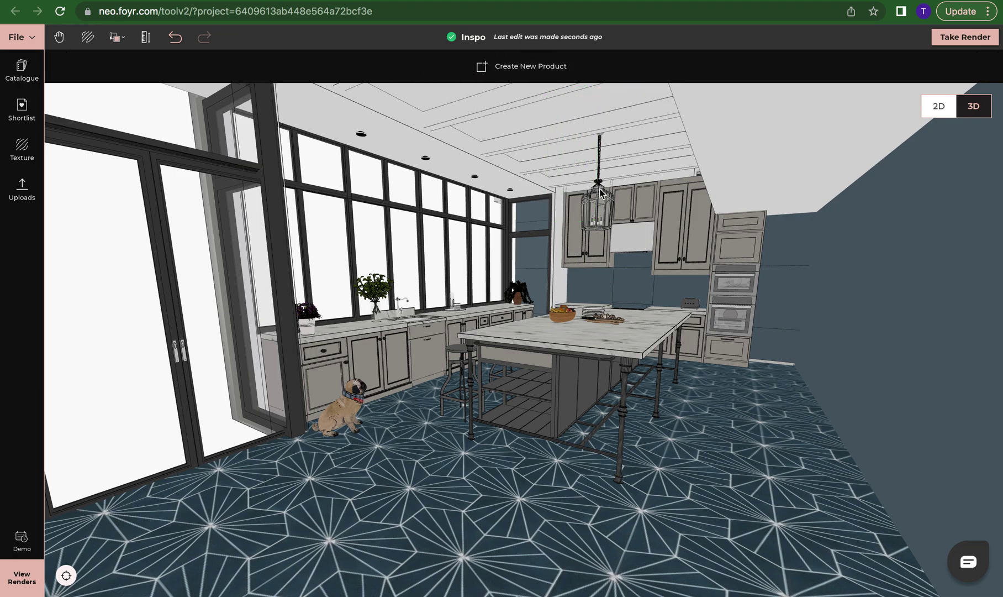
{"action": "left_click", "coordinate": [600, 194]}
{"action": "left_click", "coordinate": [465, 70]}
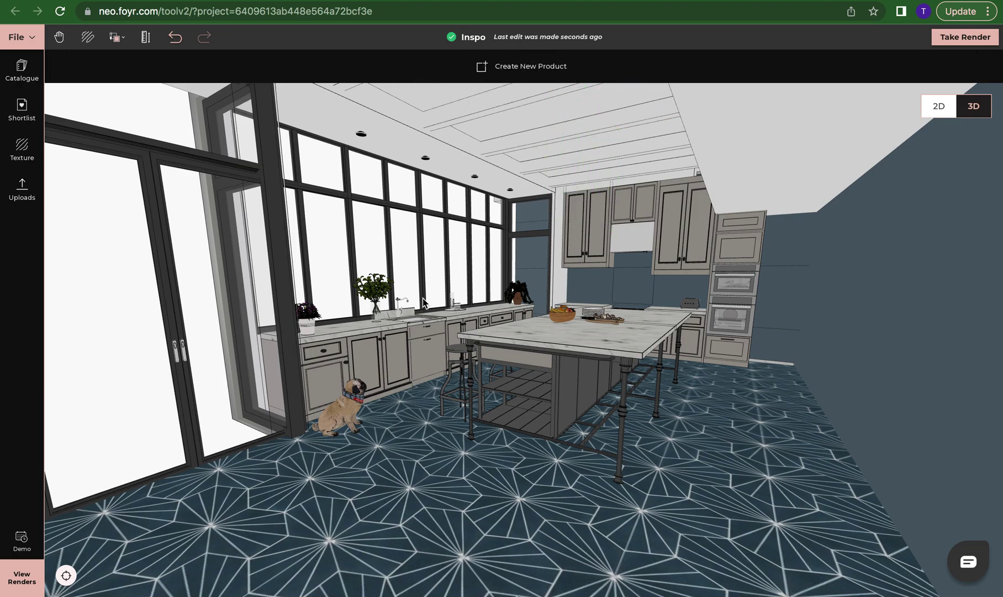
In the 2D floor plan, remove the large grey slab covering the kitchen's outer wall.
{"action": "left_click_drag", "start_coordinate": [344, 391], "coordinate": [425, 395]}
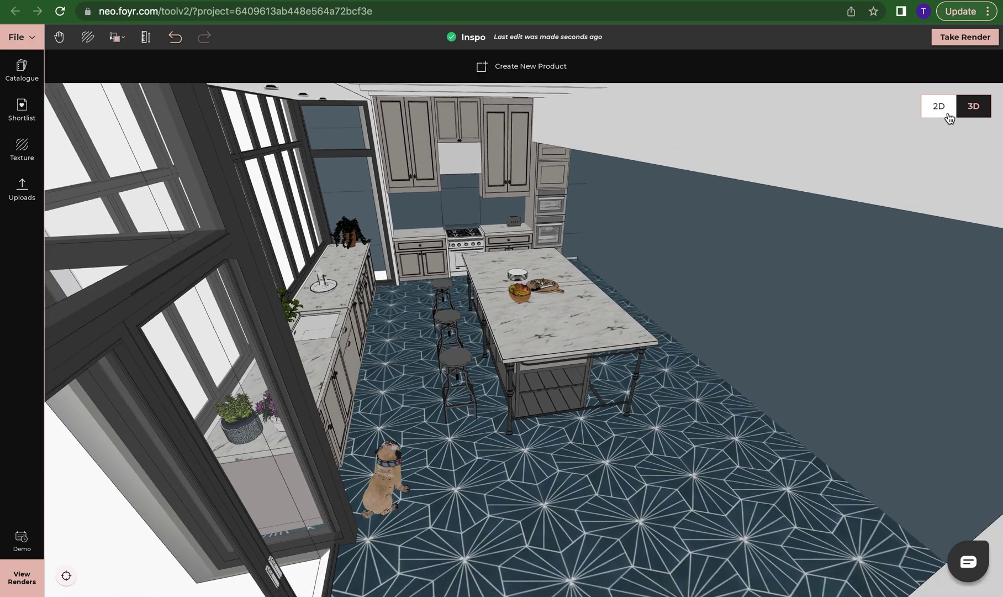
{"action": "scroll", "coordinate": [884, 387], "scroll_direction": "down", "scroll_amount": 3}
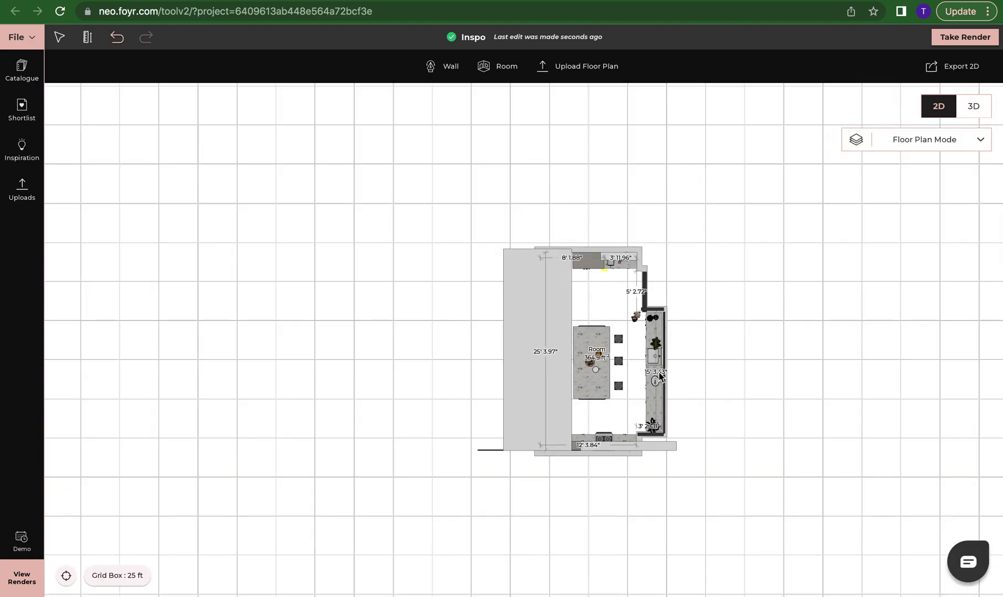
{"action": "left_click", "coordinate": [563, 247]}
{"action": "left_click", "coordinate": [560, 300]}
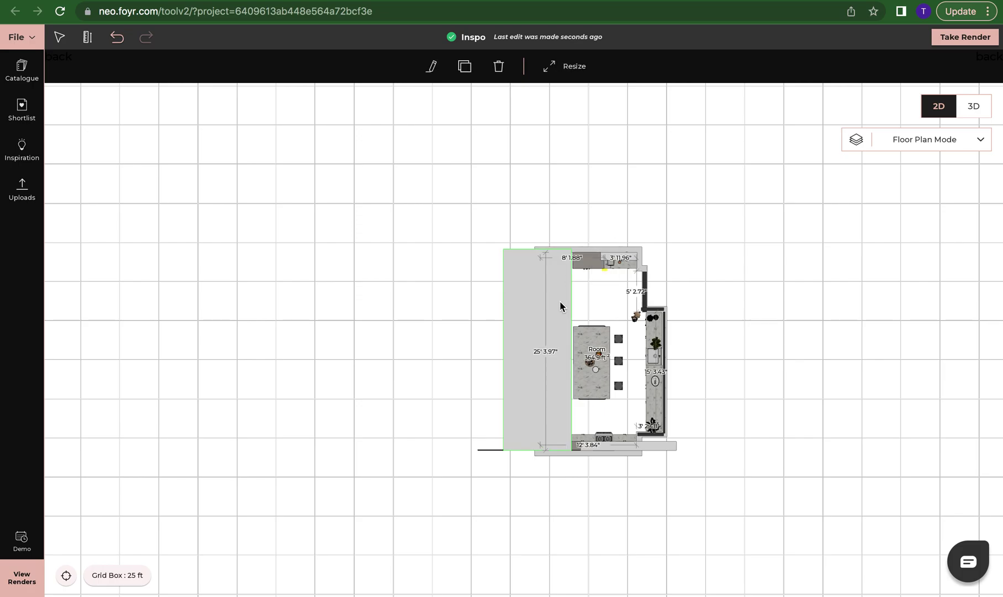
{"action": "left_click", "coordinate": [580, 299]}
Make free space beside the kitchen plan and open the Unique Minimalist White Bedroom design from the inspiration library.
{"action": "left_click_drag", "start_coordinate": [370, 363], "coordinate": [628, 350]}
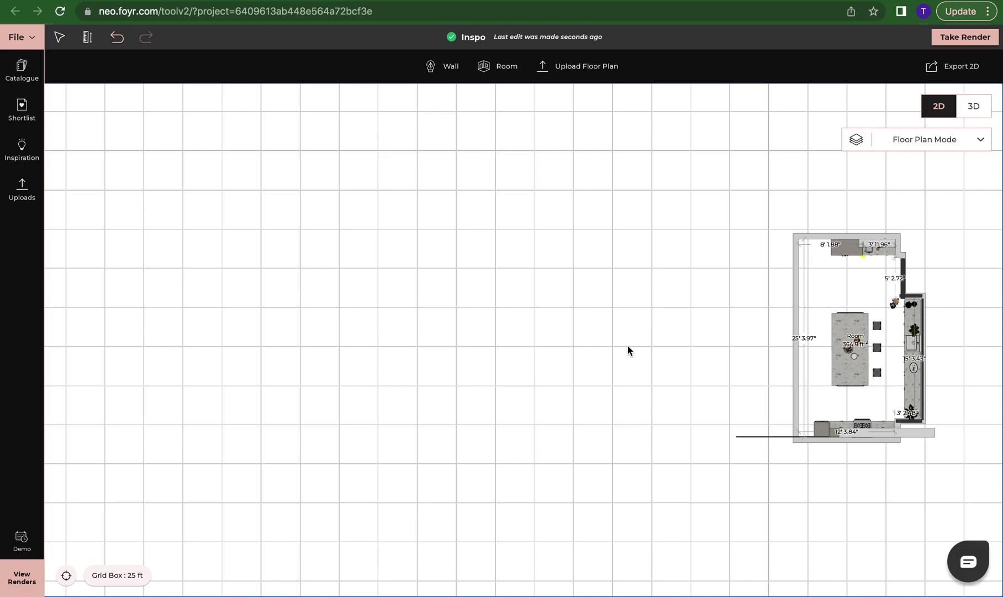
{"action": "left_click", "coordinate": [31, 159]}
{"action": "scroll", "coordinate": [249, 389], "scroll_direction": "down", "scroll_amount": 1}
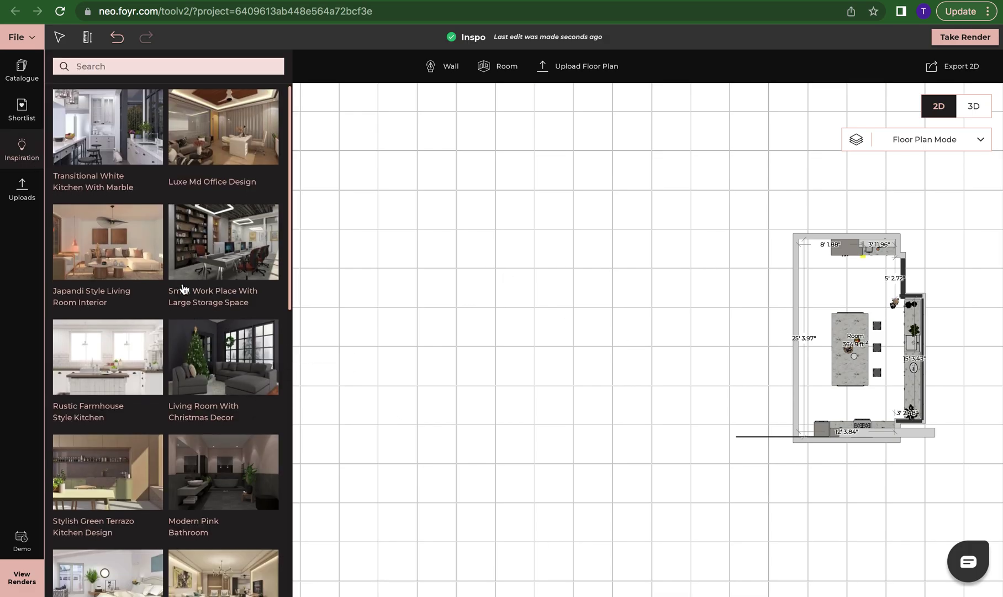
{"action": "scroll", "coordinate": [183, 289], "scroll_direction": "down", "scroll_amount": 7}
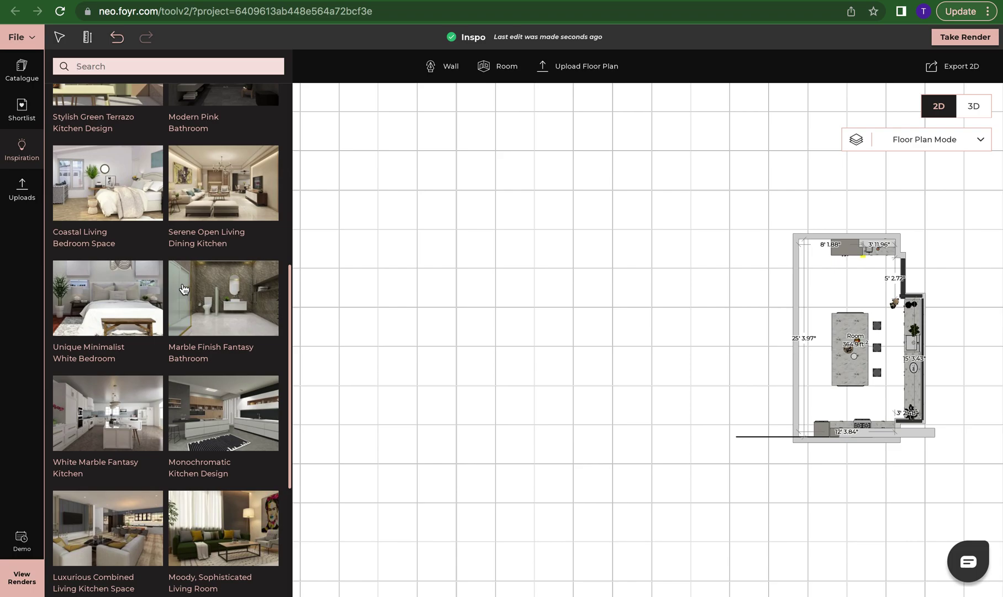
{"action": "scroll", "coordinate": [184, 289], "scroll_direction": "down", "scroll_amount": 1}
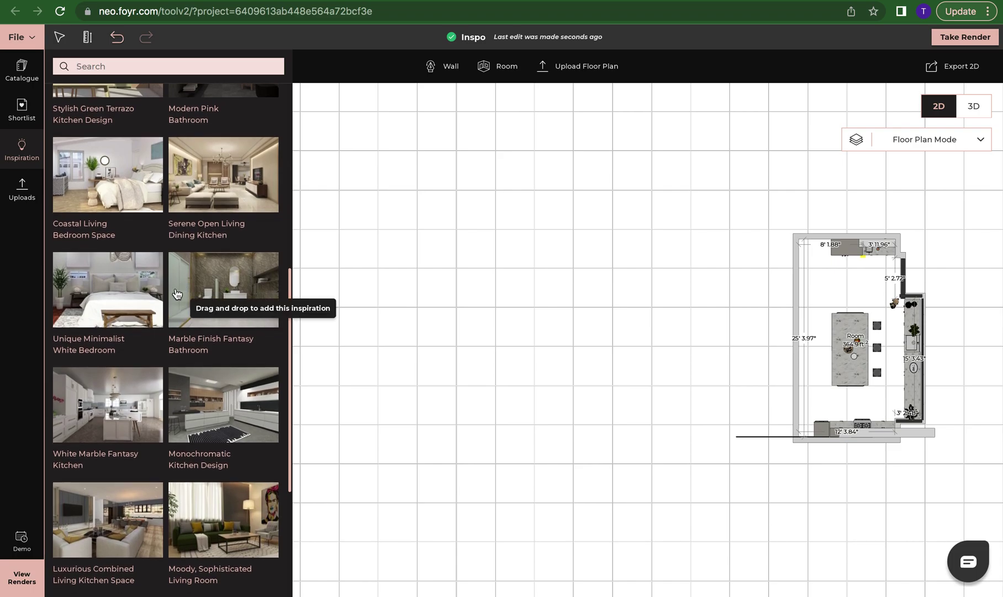
{"action": "left_click", "coordinate": [94, 300]}
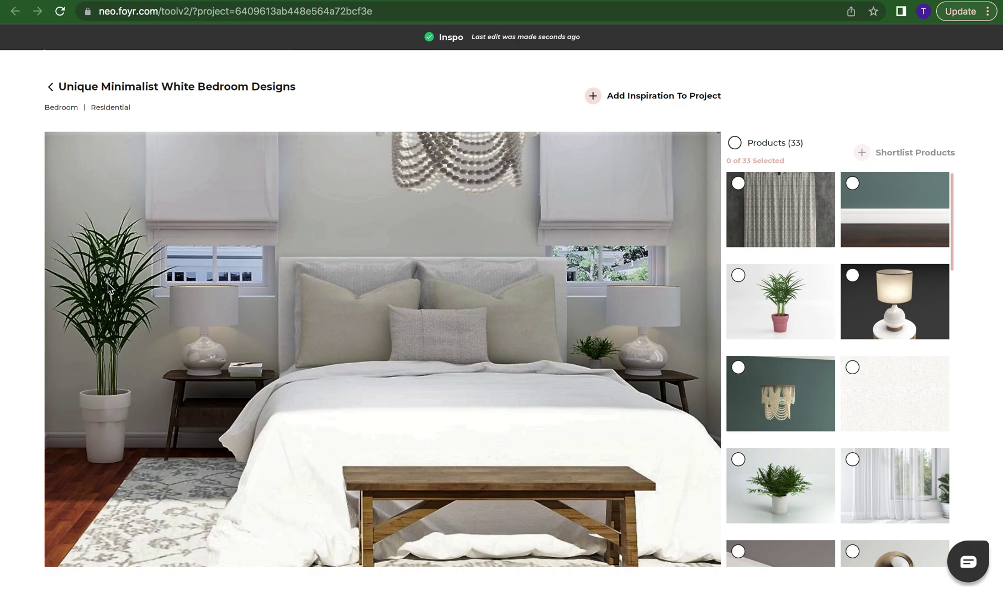
Review the white bedroom design's products, add the whole inspiration to the project and place it in the empty area left of the kitchen plan.
{"action": "scroll", "coordinate": [887, 302], "scroll_direction": "down", "scroll_amount": 1}
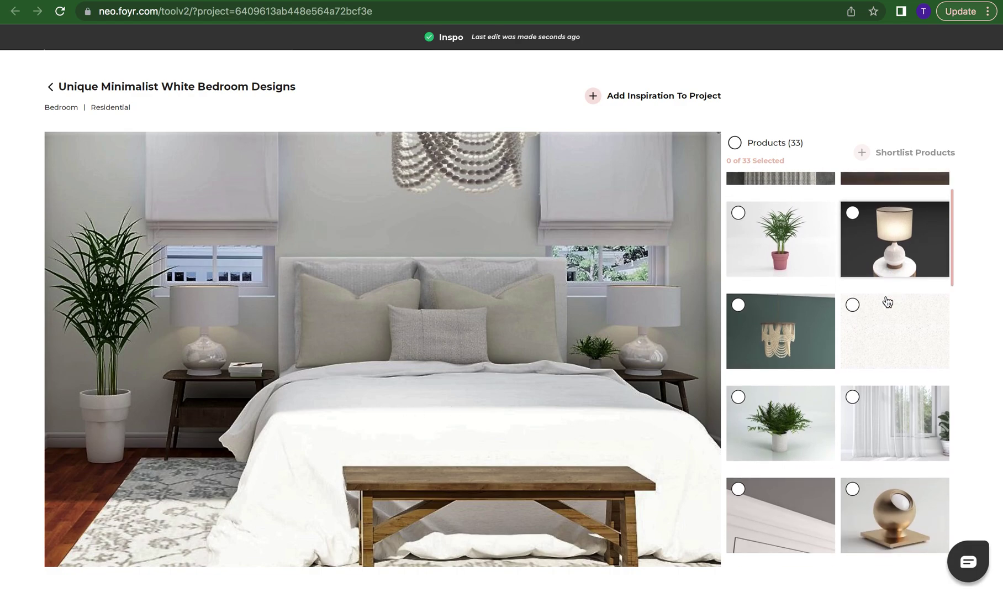
{"action": "scroll", "coordinate": [887, 302], "scroll_direction": "down", "scroll_amount": 15}
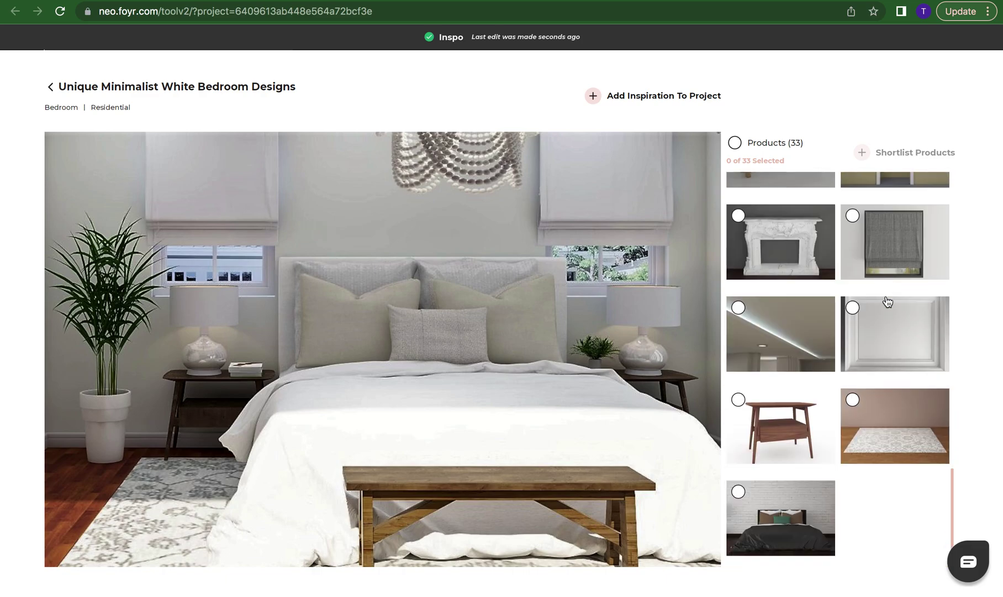
{"action": "scroll", "coordinate": [887, 302], "scroll_direction": "up", "scroll_amount": 15}
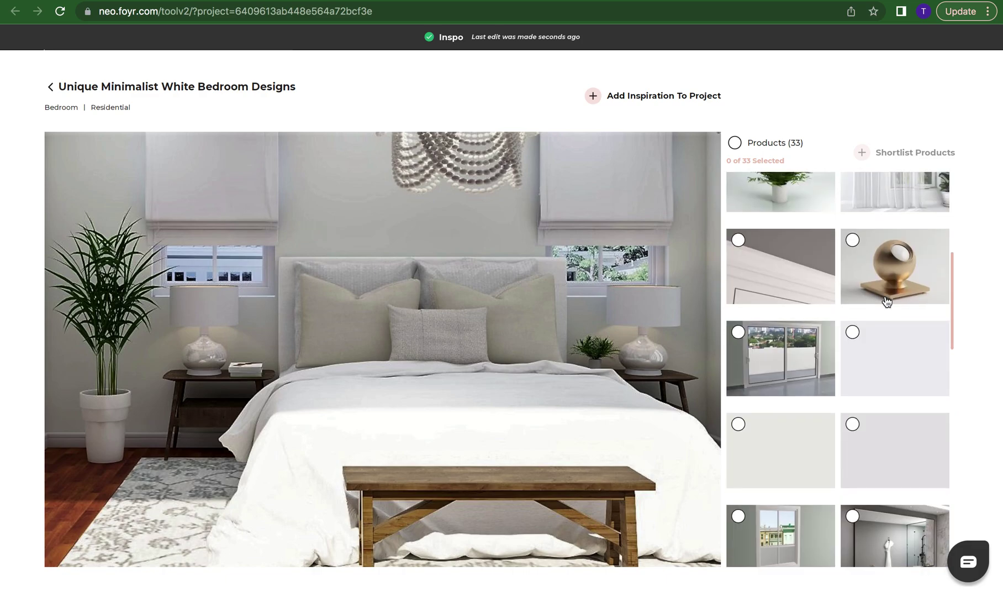
{"action": "scroll", "coordinate": [884, 298], "scroll_direction": "down", "scroll_amount": 2}
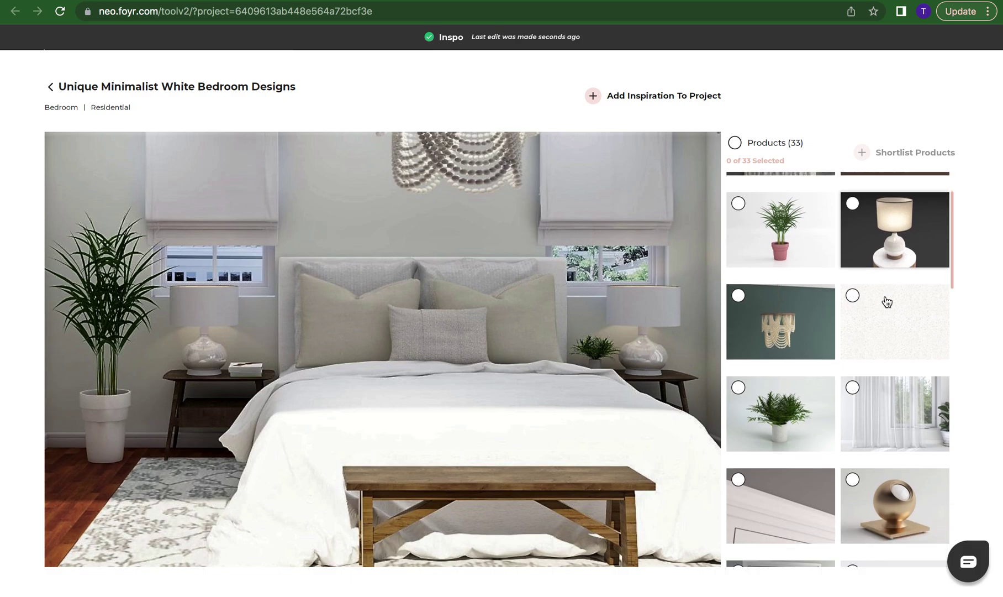
{"action": "scroll", "coordinate": [885, 298], "scroll_direction": "up", "scroll_amount": 2}
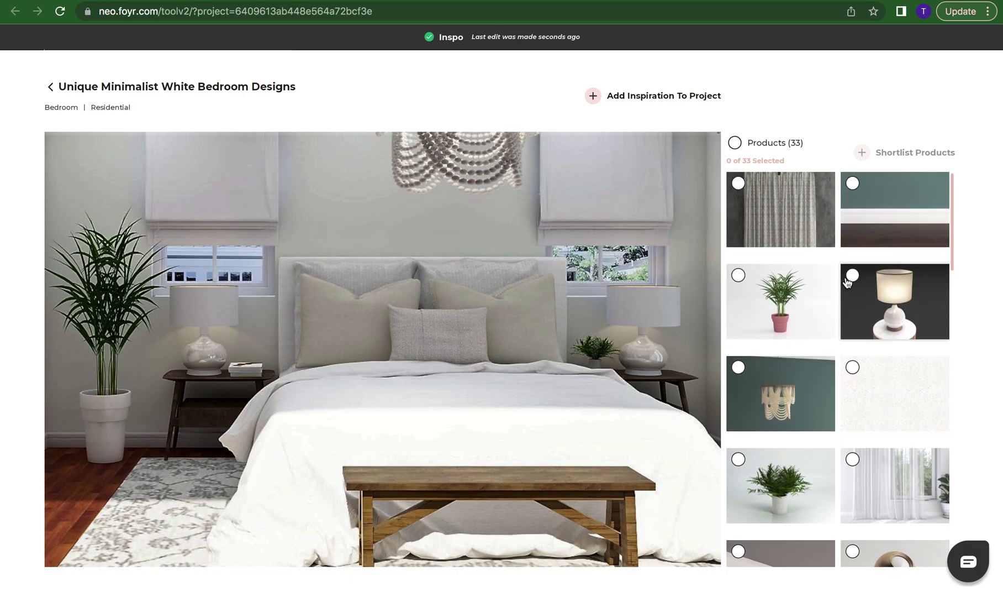
{"action": "left_click", "coordinate": [592, 96]}
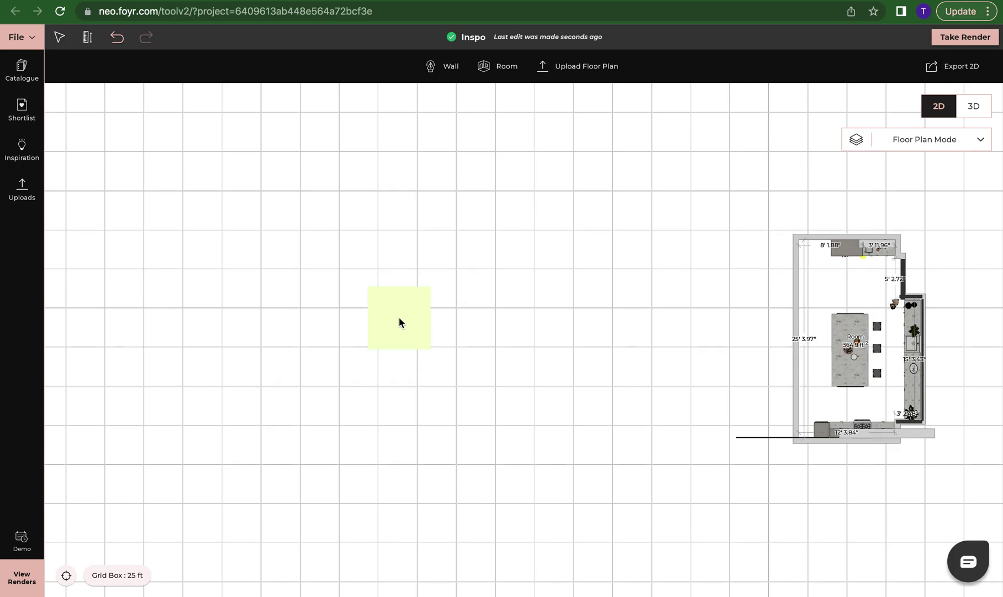
{"action": "left_click", "coordinate": [472, 319]}
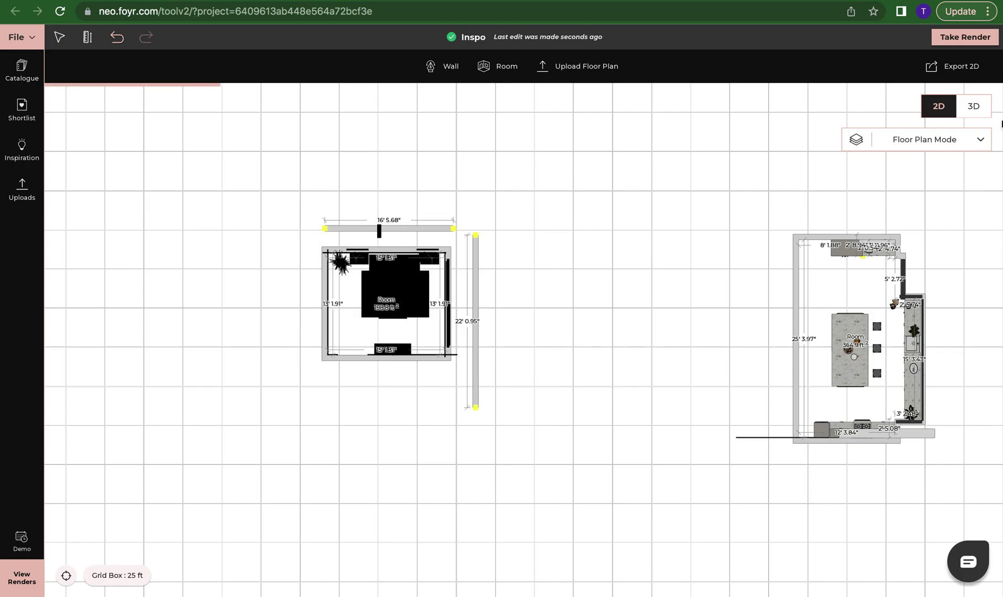
Switch to the 3D view and reset the camera to an overview of the new bedroom and the kitchen.
{"action": "left_click", "coordinate": [972, 108]}
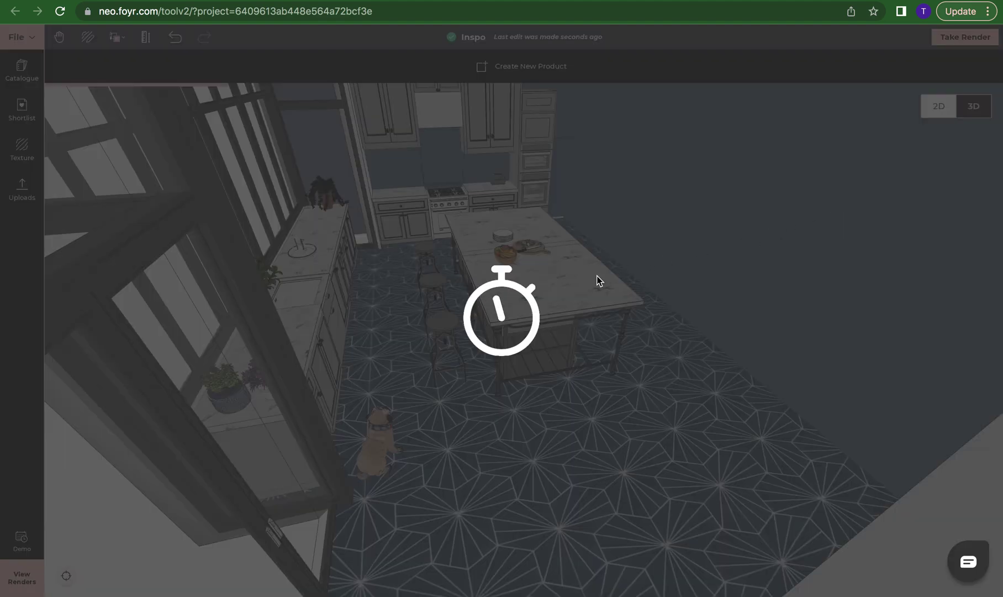
{"action": "left_click", "coordinate": [876, 269]}
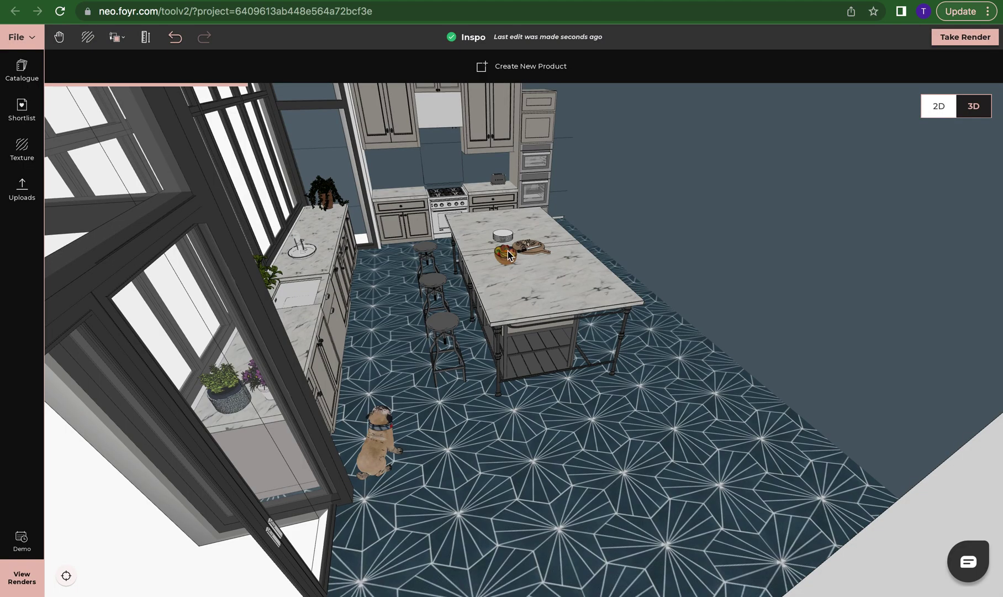
{"action": "scroll", "coordinate": [505, 254], "scroll_direction": "down", "scroll_amount": 5}
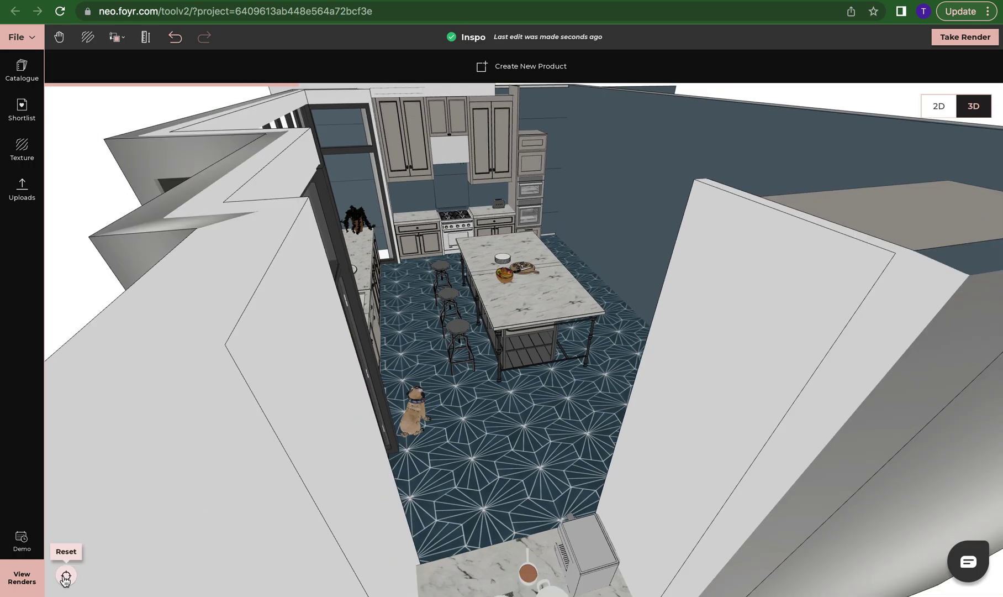
{"action": "left_click", "coordinate": [65, 576]}
{"action": "right_click_drag", "start_coordinate": [406, 328], "coordinate": [531, 327]}
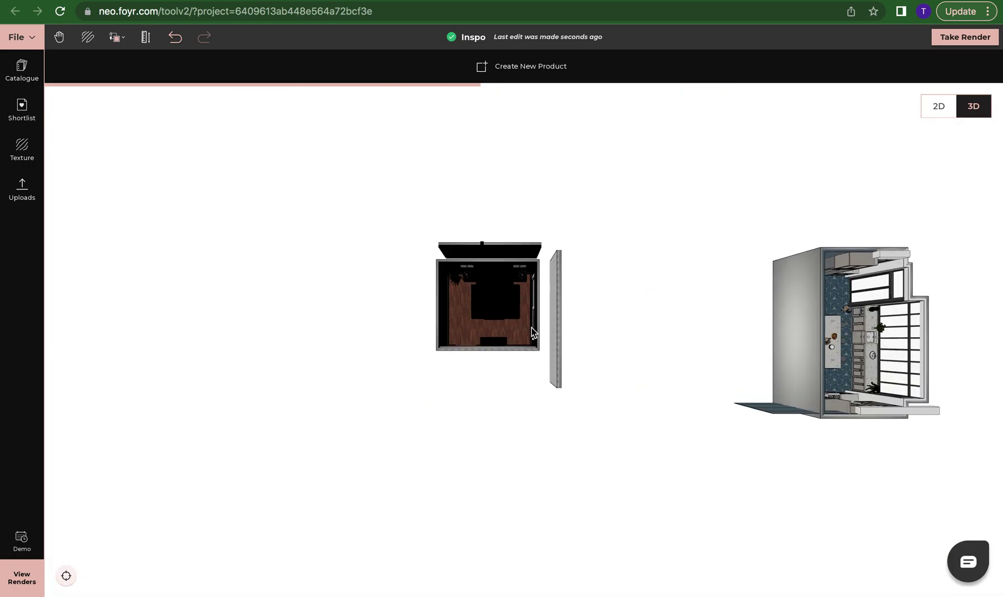
{"action": "left_click_drag", "start_coordinate": [512, 285], "coordinate": [507, 278]}
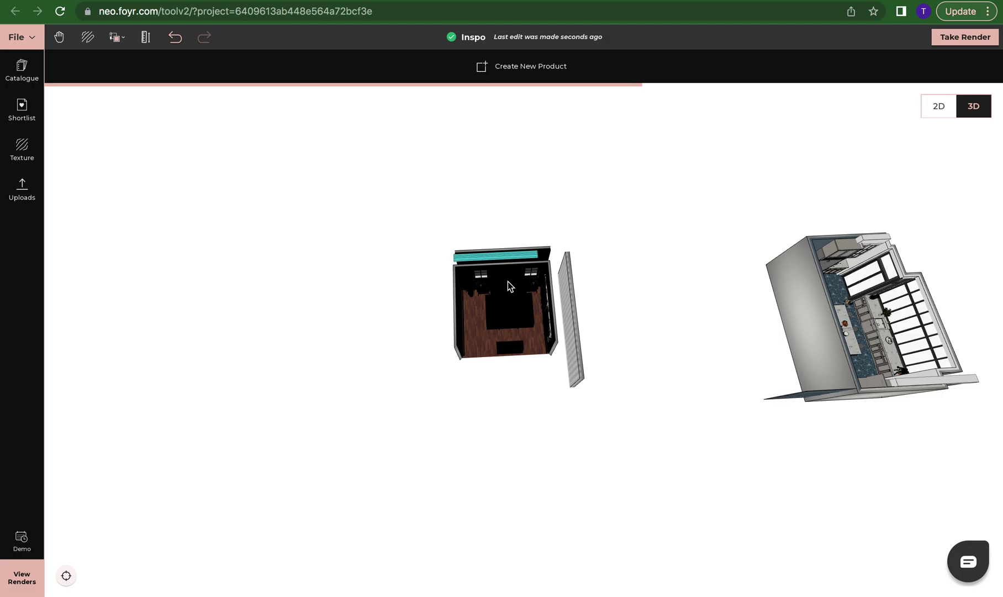
Examine the bedroom's interior in 3D, from the bed and windows round to the chandelier and fireplace.
{"action": "left_click", "coordinate": [508, 281]}
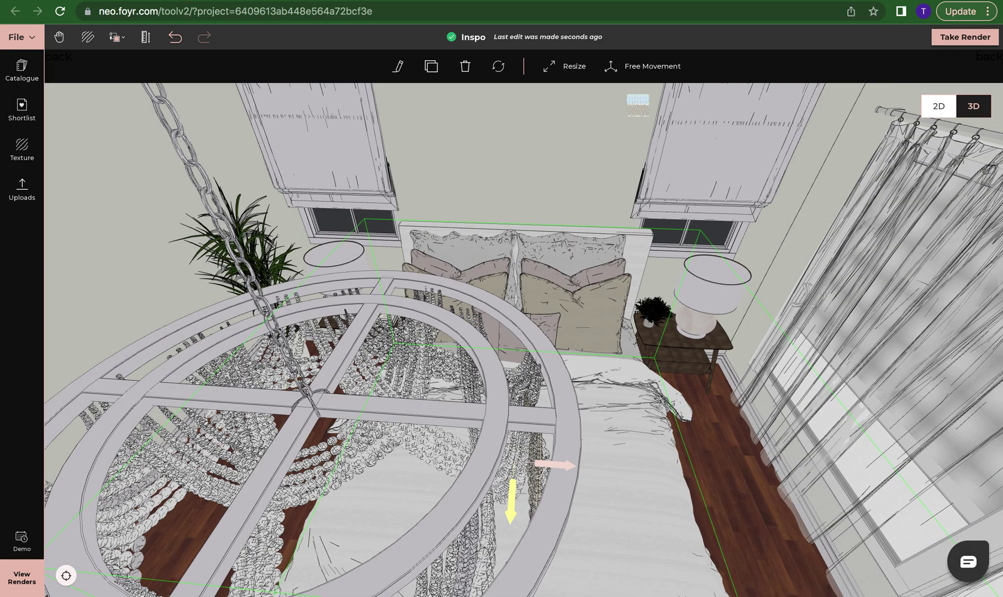
{"action": "right_click_drag", "start_coordinate": [638, 105], "coordinate": [600, 303]}
{"action": "left_click", "coordinate": [686, 270]}
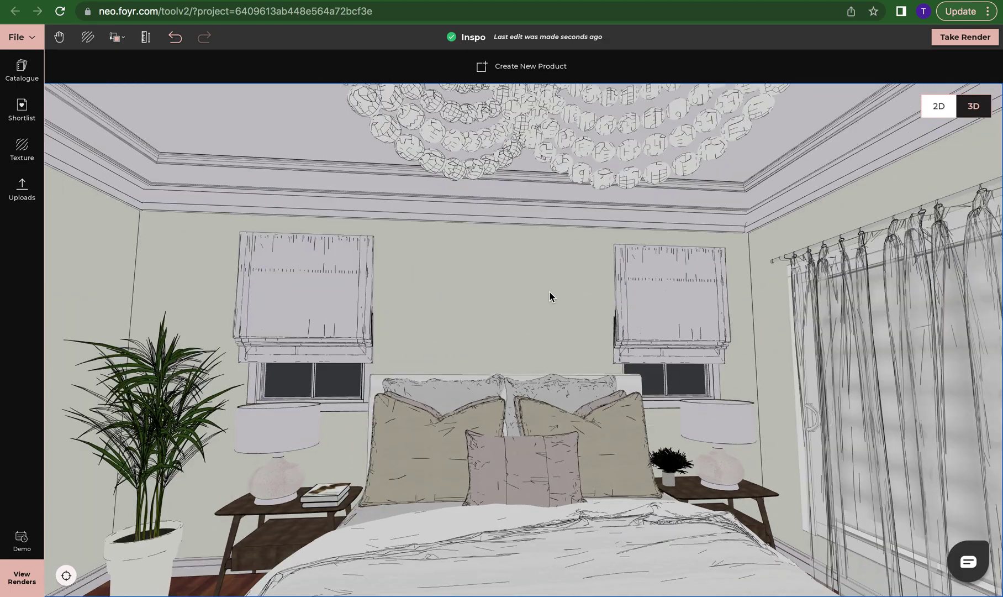
{"action": "left_click_drag", "start_coordinate": [549, 292], "coordinate": [417, 245]}
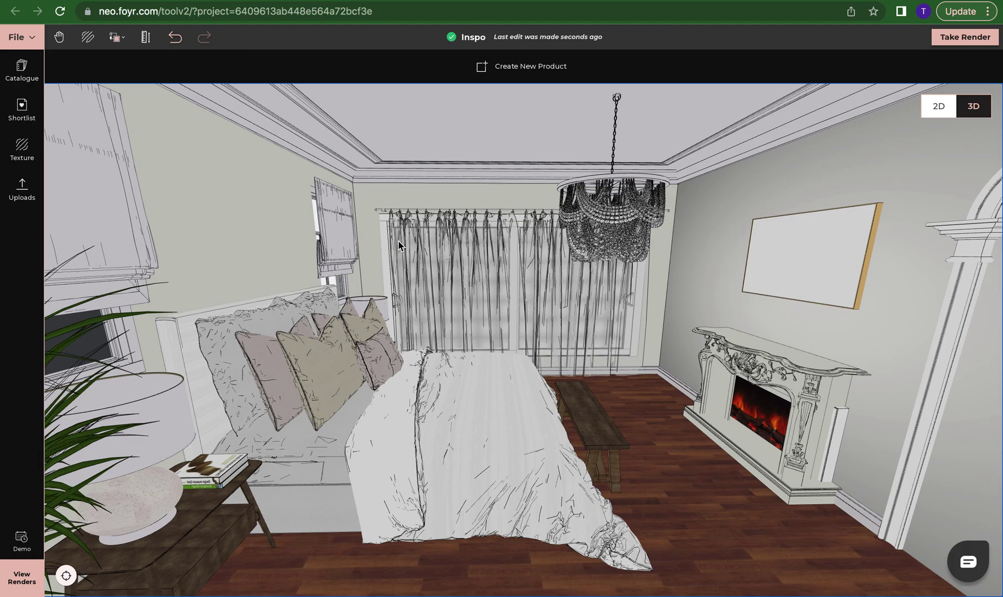
Leave the bedroom in the 3D view and examine the kitchen interior around the marble island.
{"action": "left_click_drag", "start_coordinate": [691, 317], "coordinate": [492, 400]}
{"action": "scroll", "coordinate": [559, 318], "scroll_direction": "down", "scroll_amount": 10}
{"action": "scroll", "coordinate": [525, 417], "scroll_direction": "up", "scroll_amount": 10}
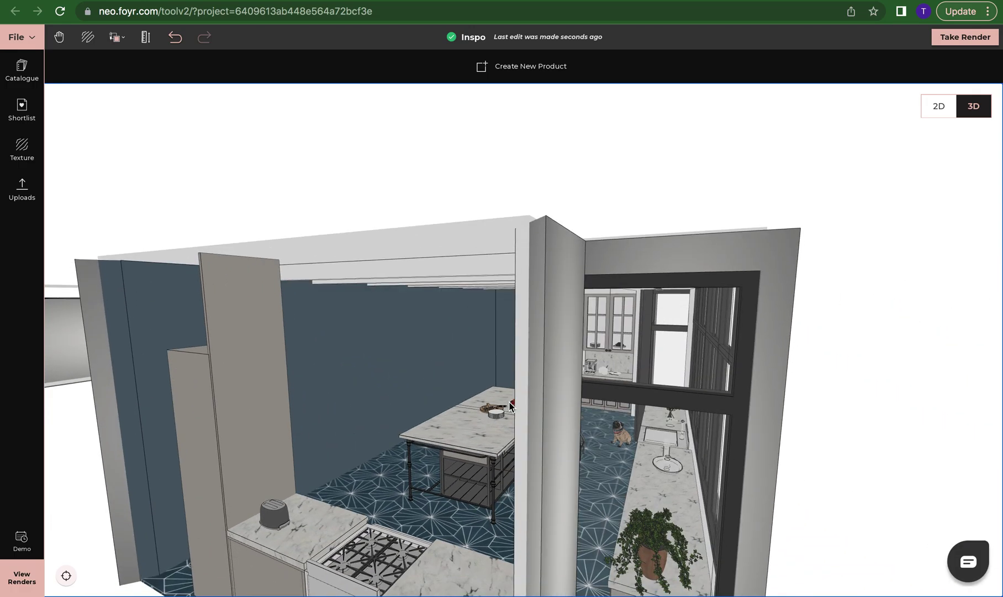
{"action": "scroll", "coordinate": [546, 420], "scroll_direction": "up", "scroll_amount": 3}
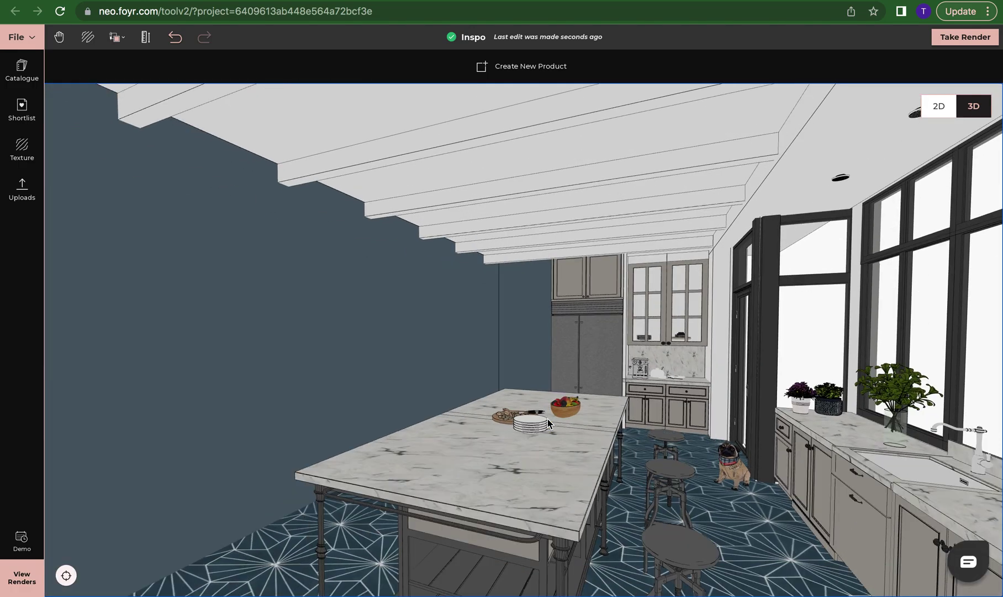